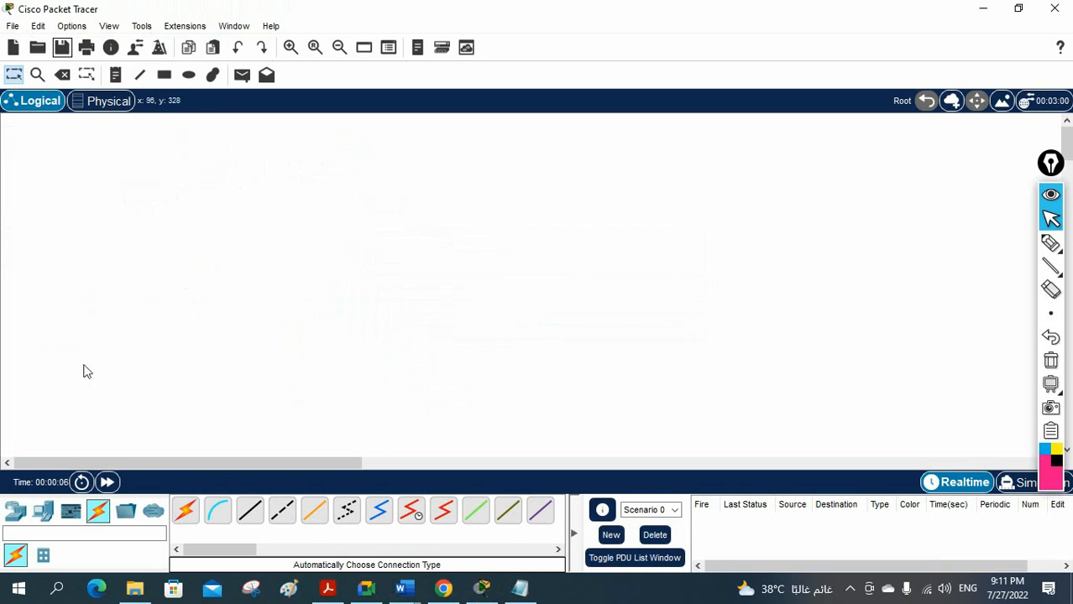
# Place two 2811 routers side by side in the upper part of the workspace.
pyautogui.click(17, 512)
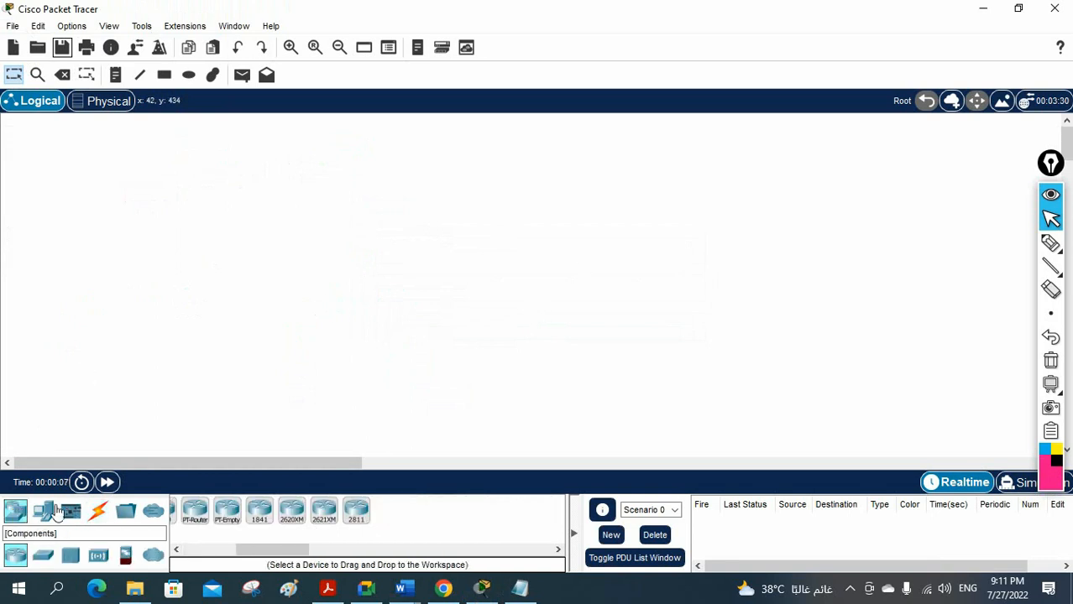
pyautogui.click(356, 511)
pyautogui.click(261, 145)
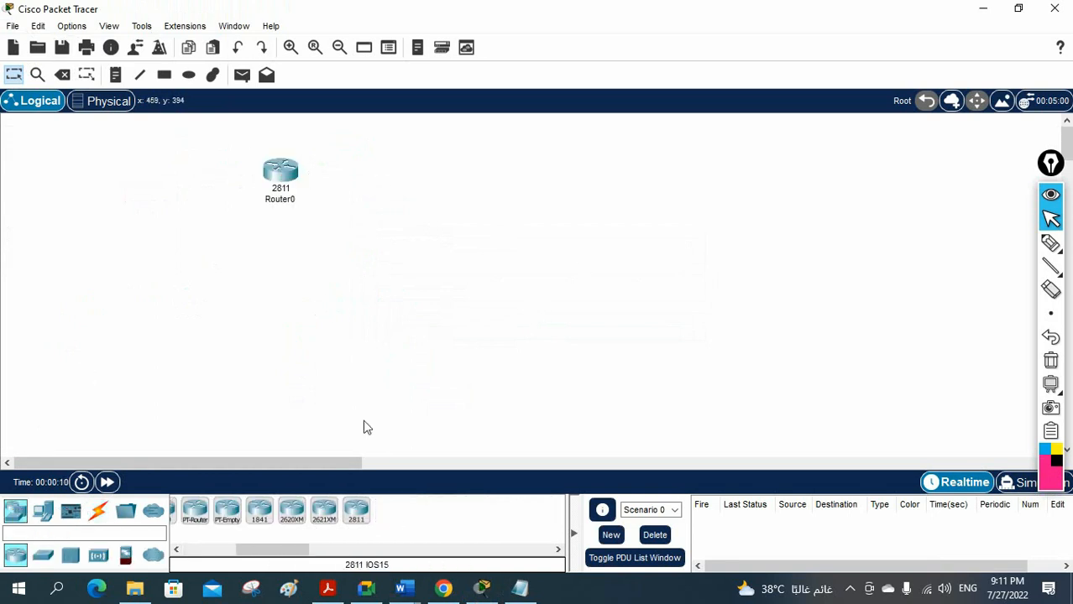
pyautogui.click(361, 512)
pyautogui.click(468, 187)
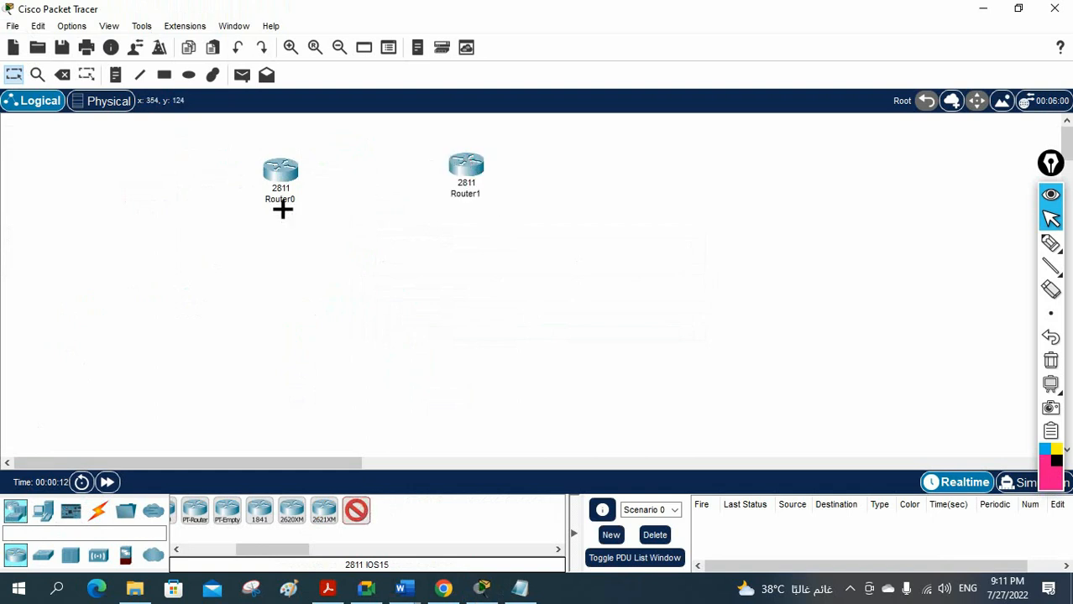
pyautogui.press('Escape')
# Rename the first router as R1 and the second router as R2.
pyautogui.click(280, 200)
pyautogui.write('R1')
pyautogui.click(463, 194)
pyautogui.write('R2')
pyautogui.press('Return')
# Link R1 to R2 using the automatically chosen connection type.
pyautogui.click(97, 511)
pyautogui.click(192, 513)
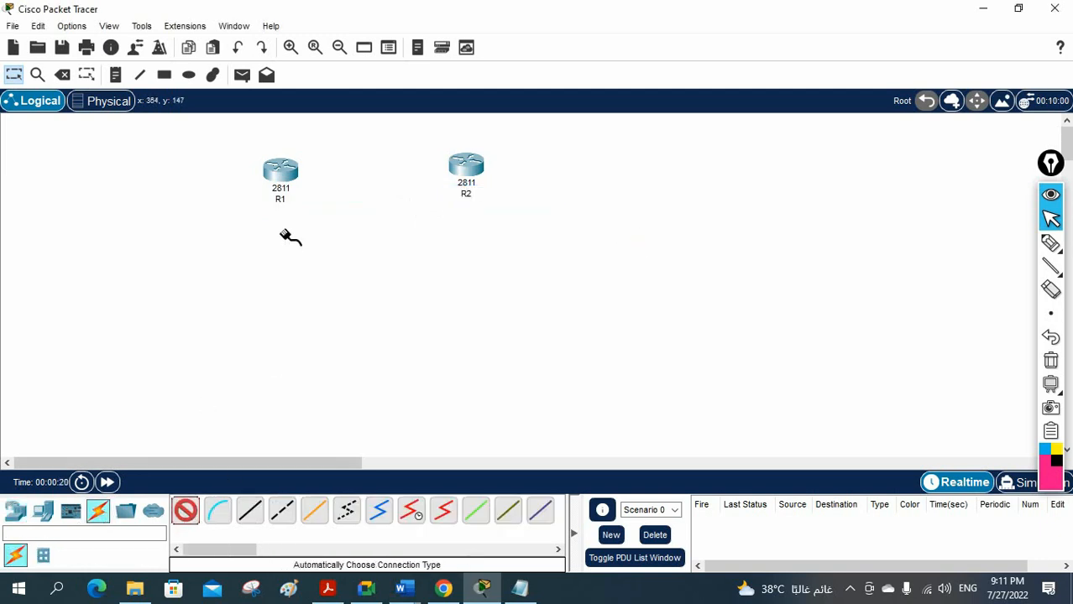
pyautogui.click(285, 172)
pyautogui.click(452, 171)
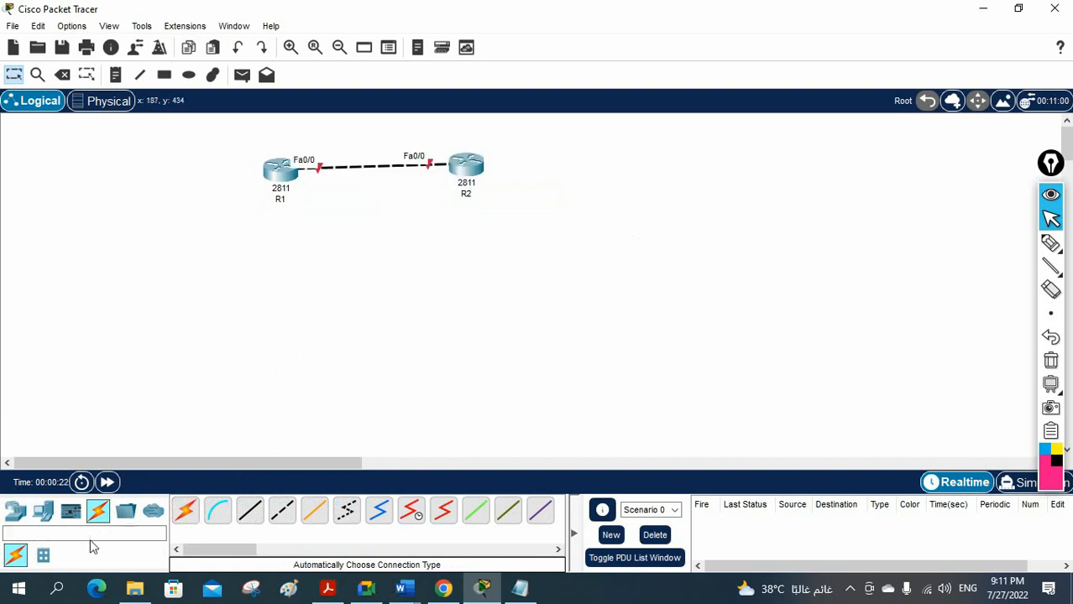
# Place two 2960 switches in the workspace, one below R1 and one below R2.
pyautogui.click(18, 516)
pyautogui.moveTo(45, 560); pyautogui.dragTo(269, 282)
pyautogui.moveTo(43, 556); pyautogui.dragTo(464, 291)
# Cable each switch to the router above it with the automatic connection type, and align the switches beneath their routers.
pyautogui.click(98, 512)
pyautogui.click(186, 511)
pyautogui.click(265, 290)
pyautogui.click(278, 178)
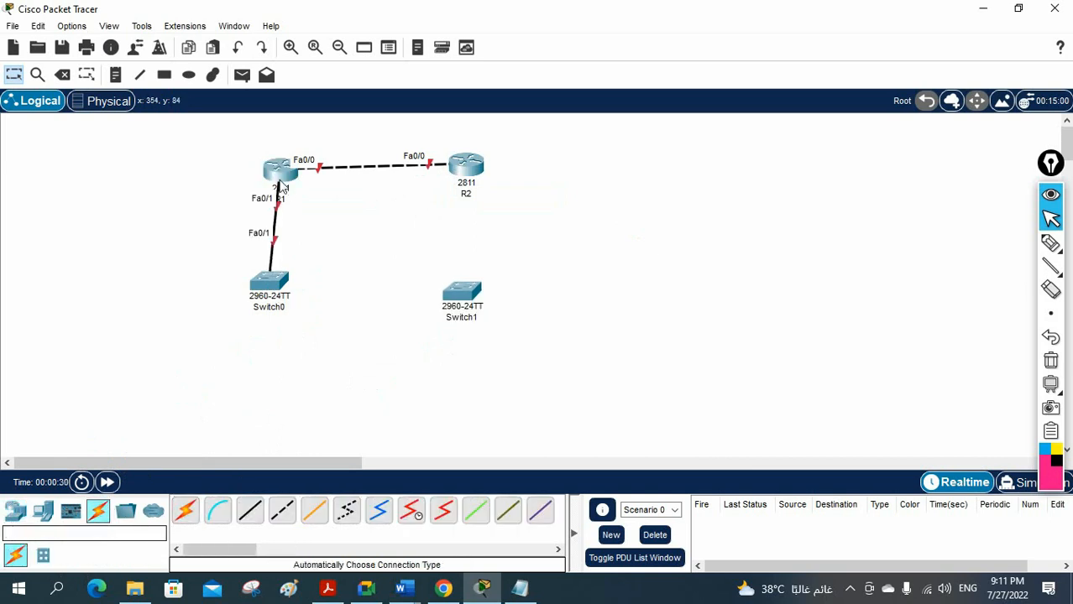
pyautogui.click(186, 512)
pyautogui.click(461, 295)
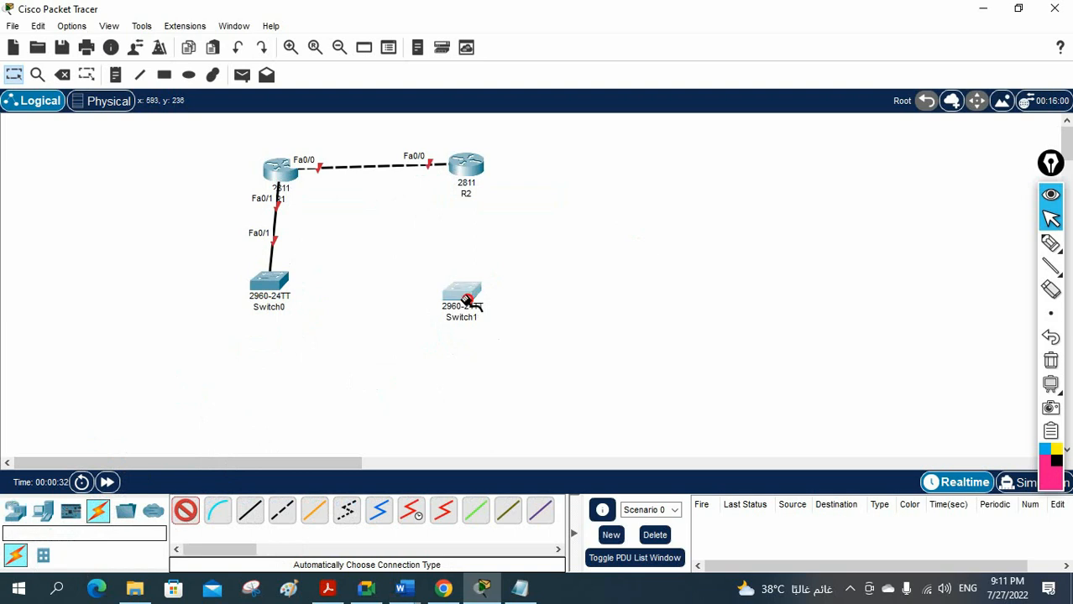
pyautogui.click(465, 167)
pyautogui.moveTo(275, 292); pyautogui.dragTo(287, 296)
pyautogui.moveTo(454, 307); pyautogui.dragTo(450, 298)
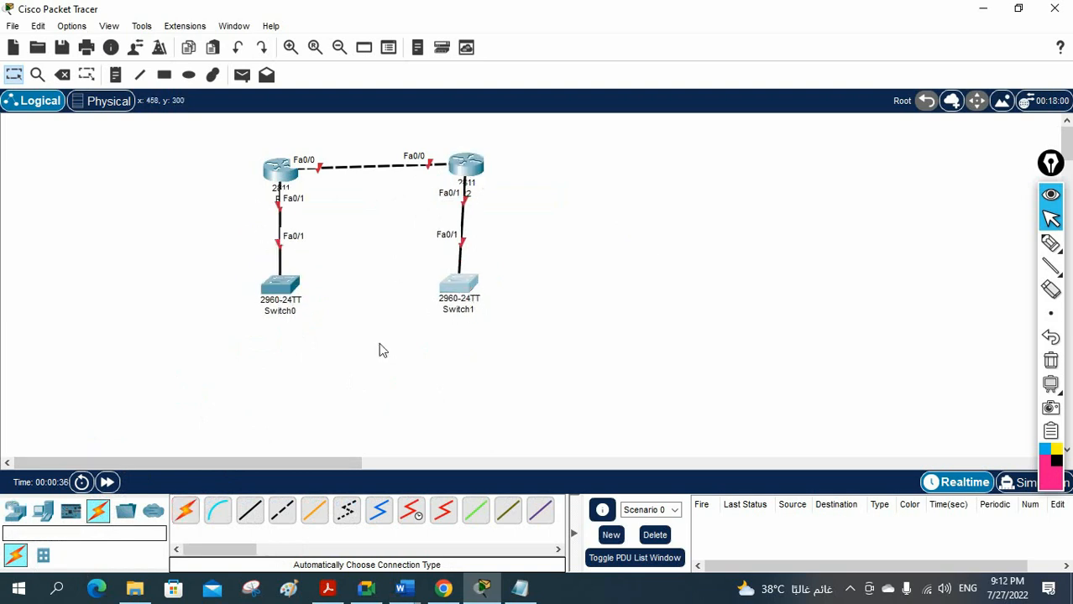
# Place four PCs in the workspace, two below each switch.
pyautogui.click(42, 512)
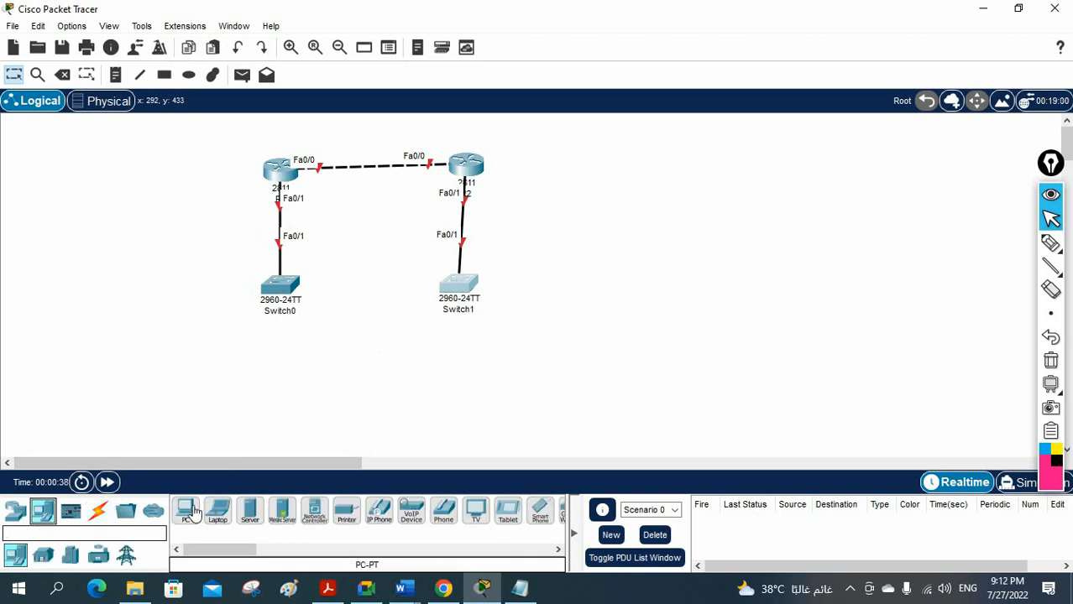
pyautogui.click(186, 512)
pyautogui.click(199, 374)
pyautogui.click(254, 379)
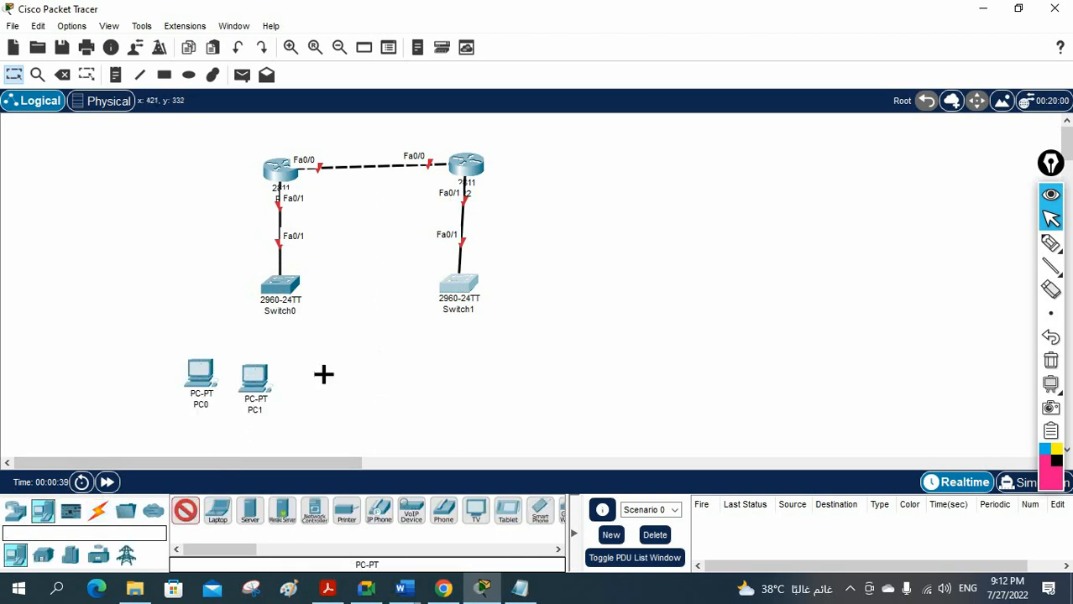
pyautogui.click(444, 365)
pyautogui.click(517, 362)
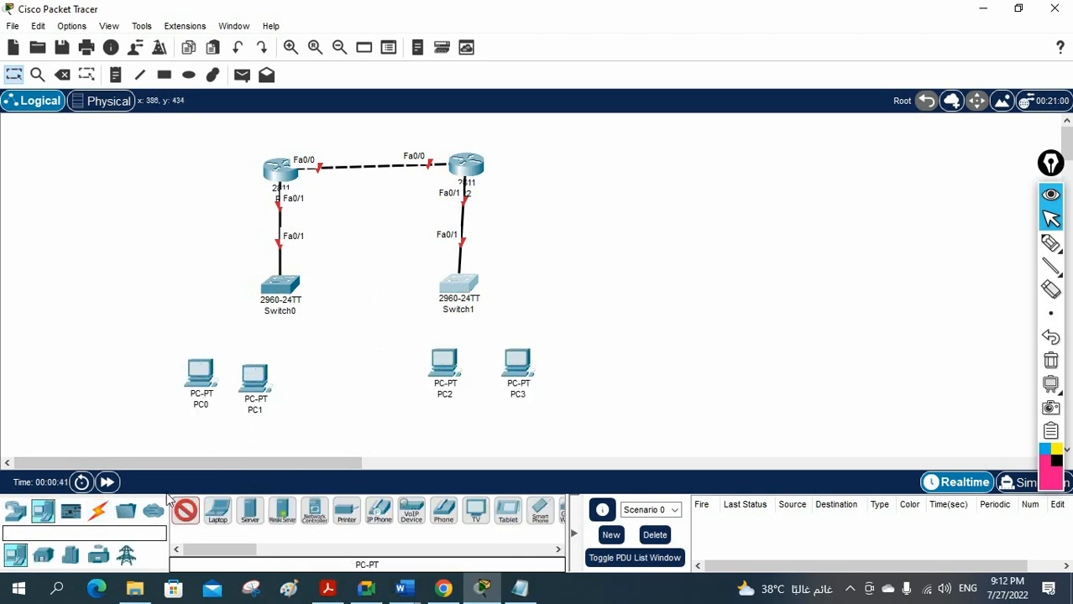
# Cable PC0 and PC1 to Switch0, and PC2 and PC3 to Switch1, using the automatic connection type.
pyautogui.click(98, 510)
pyautogui.click(183, 512)
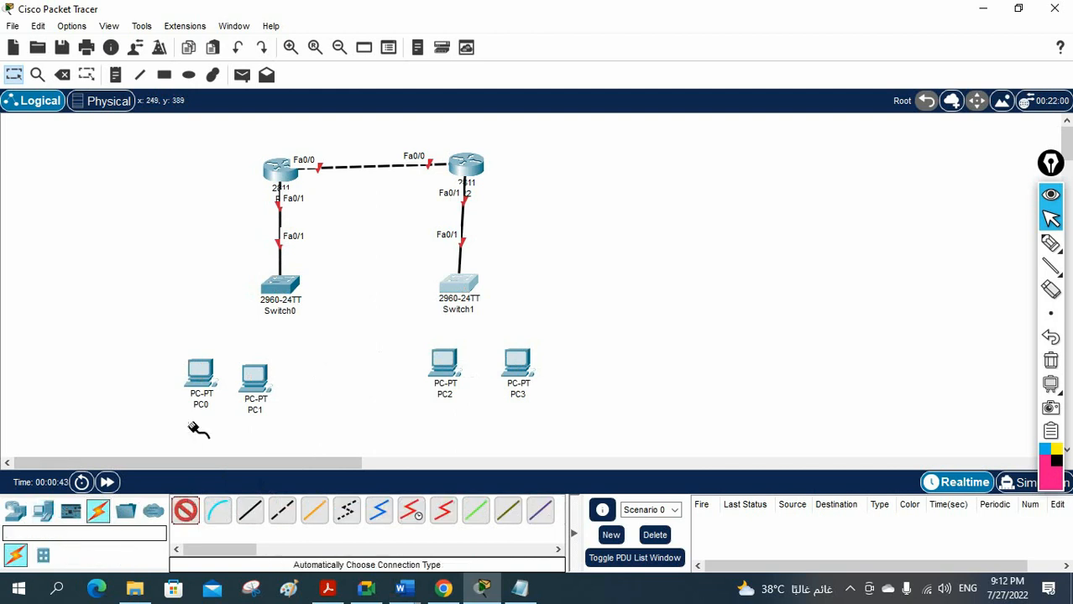
pyautogui.click(292, 294)
pyautogui.click(252, 377)
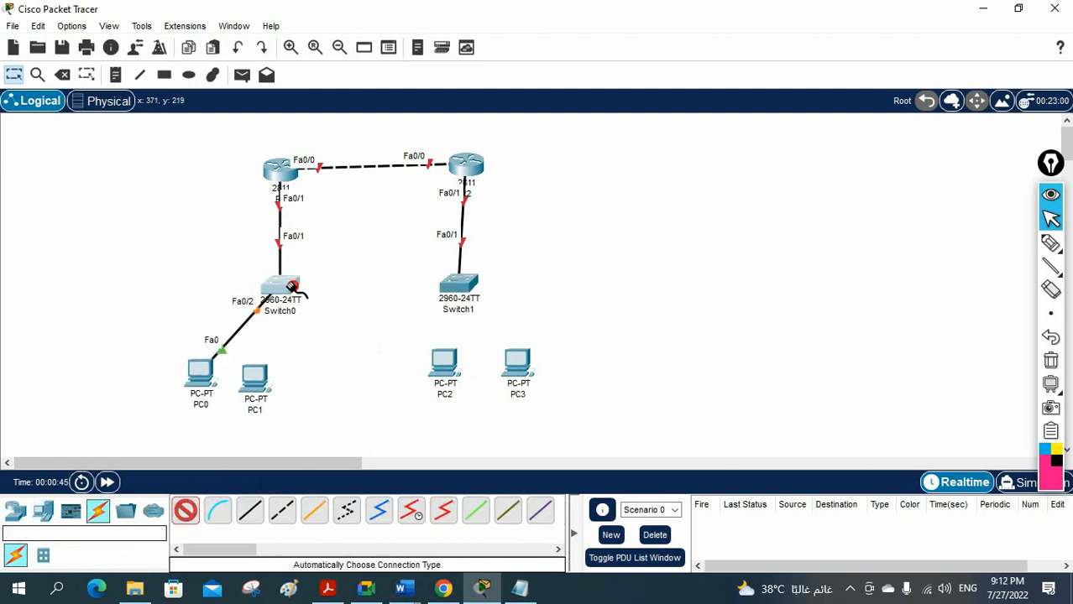
pyautogui.click(289, 290)
pyautogui.click(465, 289)
pyautogui.click(517, 363)
pyautogui.click(468, 294)
# Reposition Switch1 and the four PCs so that each pair of PCs is spread out evenly beneath its switch.
pyautogui.moveTo(468, 294); pyautogui.dragTo(482, 294)
pyautogui.moveTo(451, 372); pyautogui.dragTo(433, 379)
pyautogui.moveTo(514, 376); pyautogui.dragTo(532, 380)
pyautogui.moveTo(277, 394); pyautogui.dragTo(352, 387)
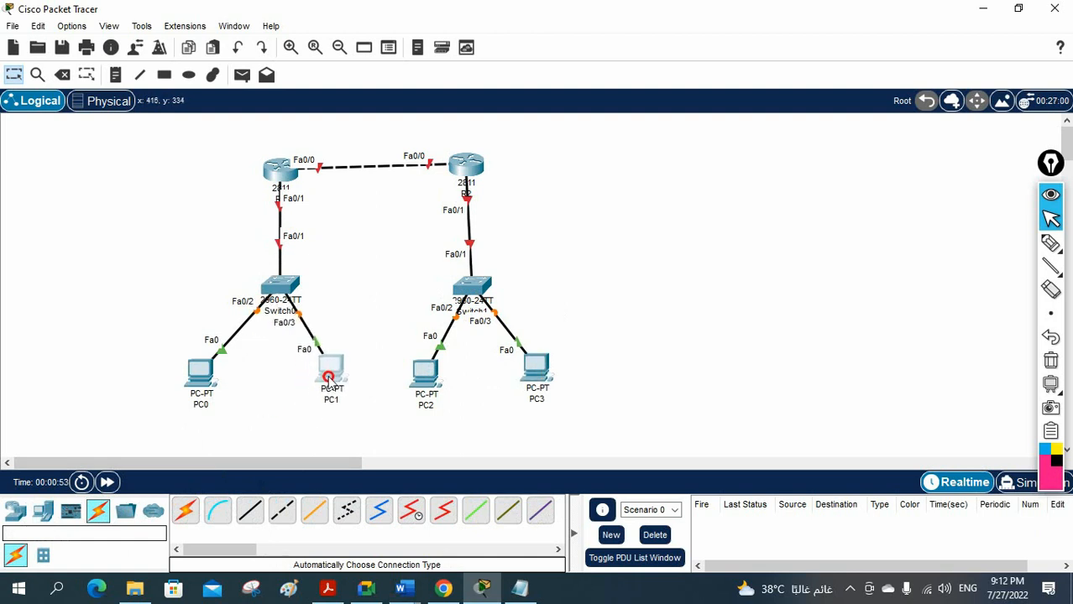
pyautogui.moveTo(201, 379); pyautogui.dragTo(186, 374)
# Add address notes above the link between the routers: 192.168.12.1 near R1 and 192.168.12.2 near R2.
pyautogui.click(115, 75)
pyautogui.click(294, 138)
pyautogui.write('192.168.12.1')
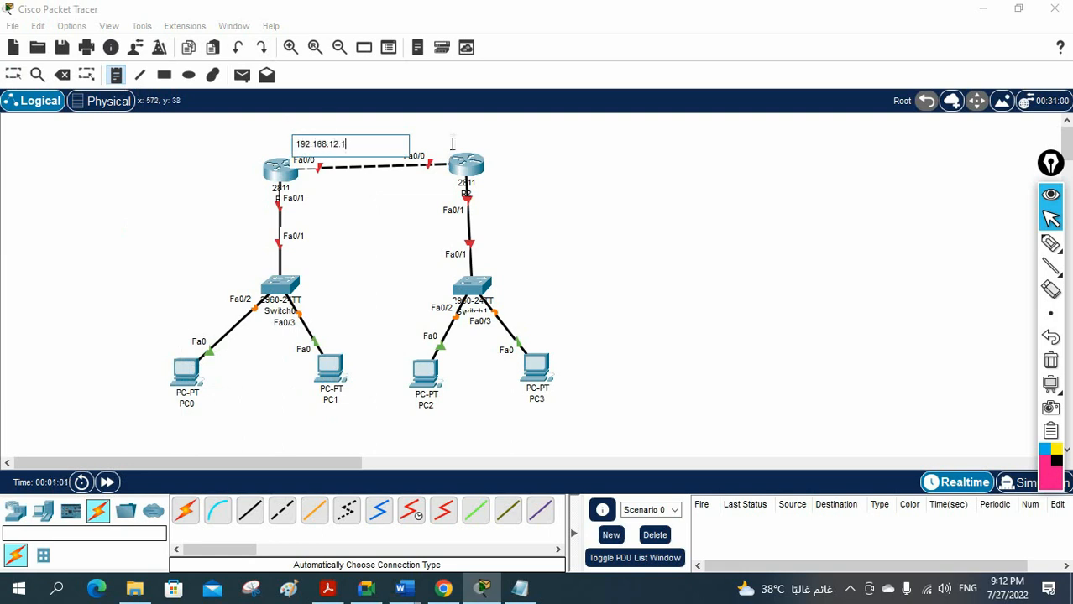
pyautogui.click(425, 136)
pyautogui.write('19')
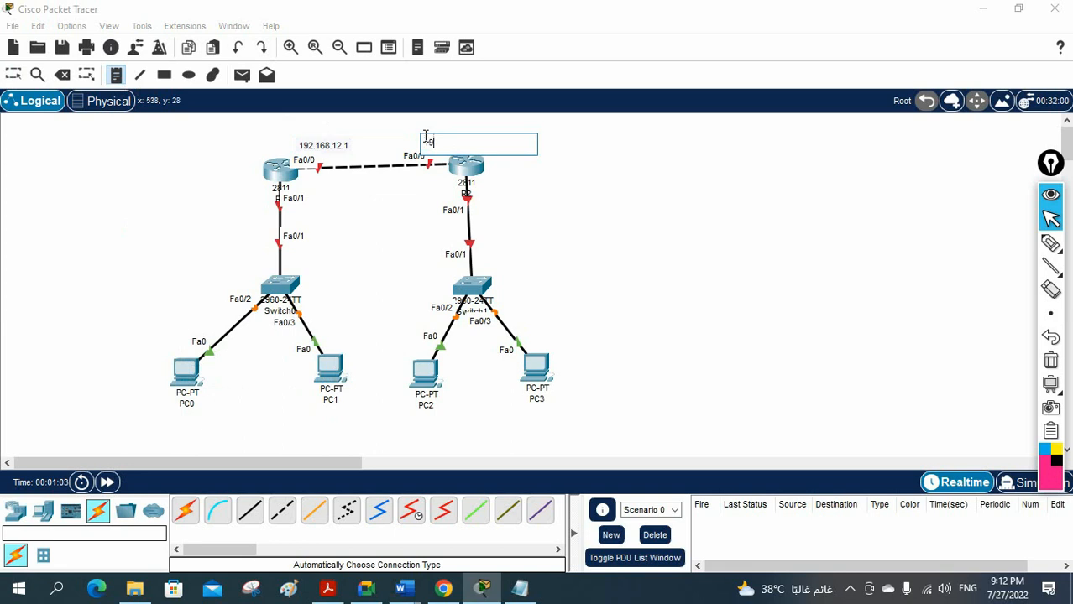
pyautogui.write('2.168.12.2')
# Add the note 192.168.1.1 beside R1's link to its switch and 192.168.2.1 beside R2's link to its switch.
pyautogui.click(182, 205)
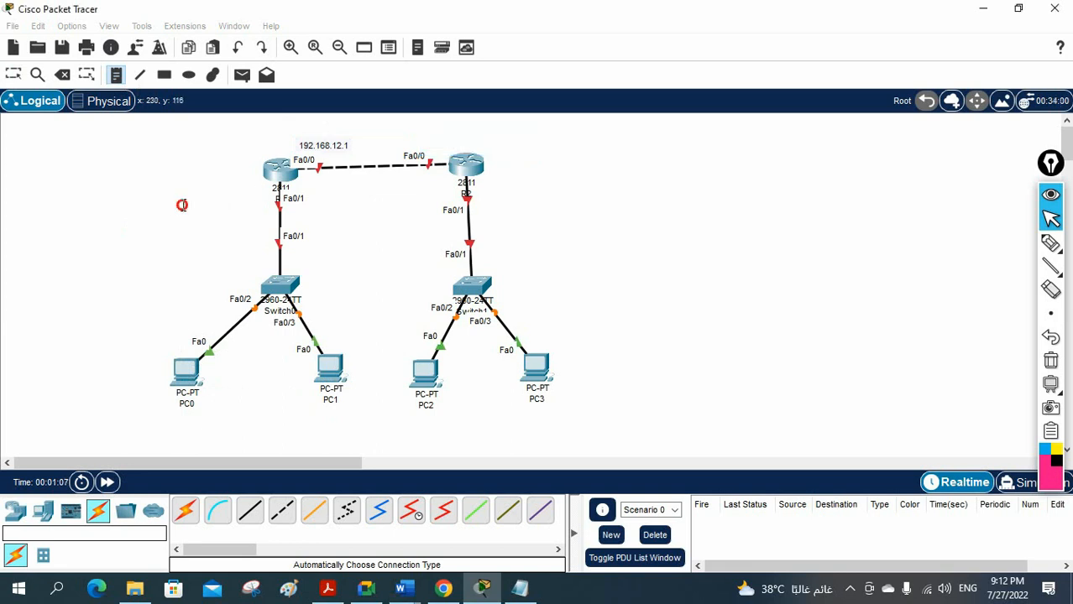
pyautogui.write('192.16')
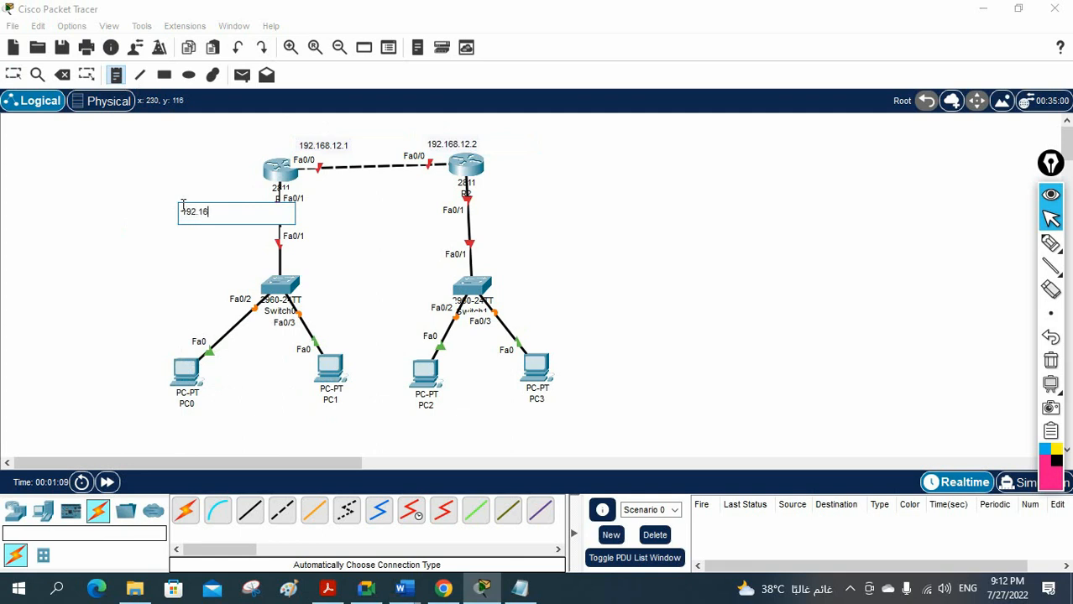
pyautogui.write('8.1.1')
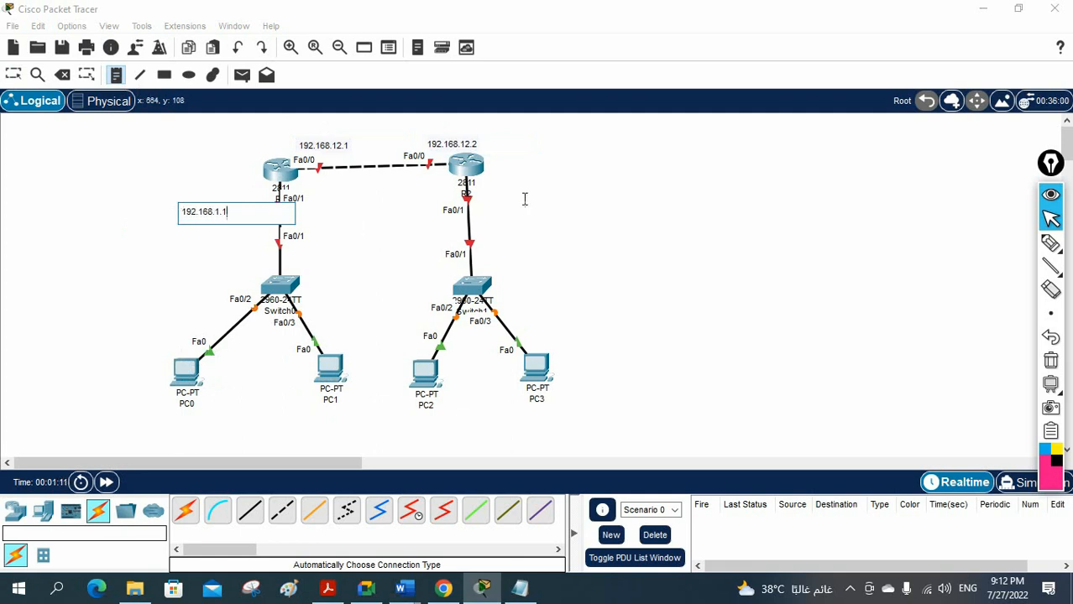
pyautogui.click(485, 195)
pyautogui.write('1')
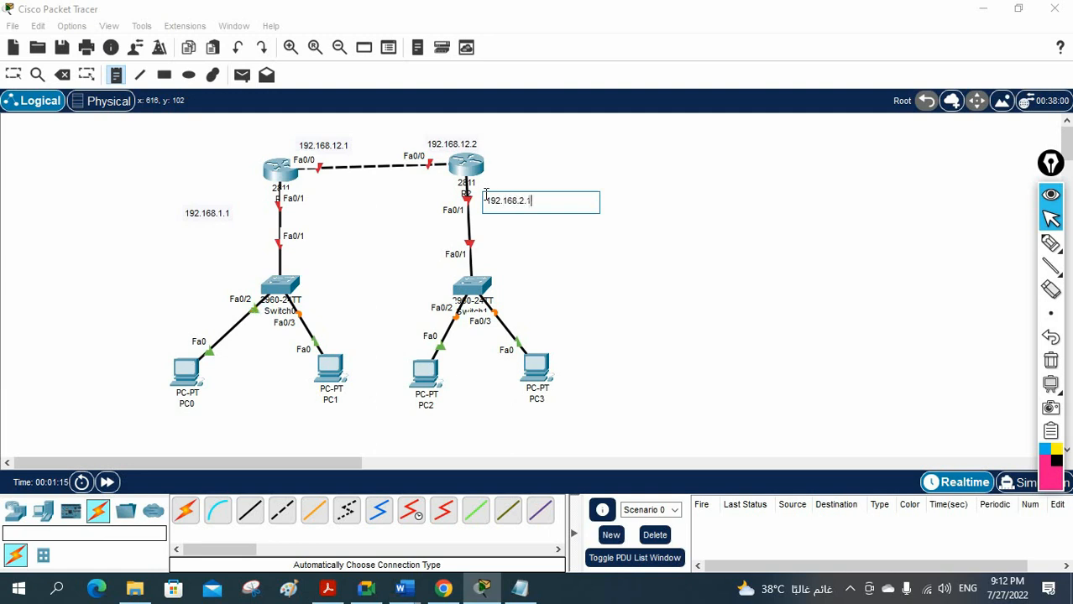
pyautogui.write('92.168.2.1')
pyautogui.click(561, 264)
pyautogui.click(13, 74)
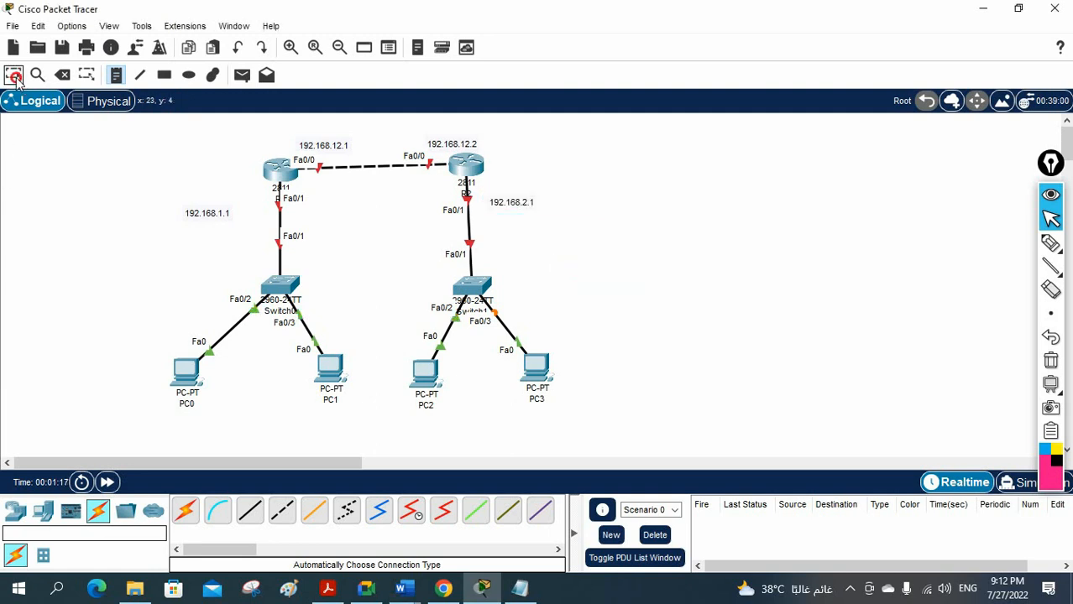
# Rename PC0 as 192.168.1.2.
pyautogui.click(187, 405)
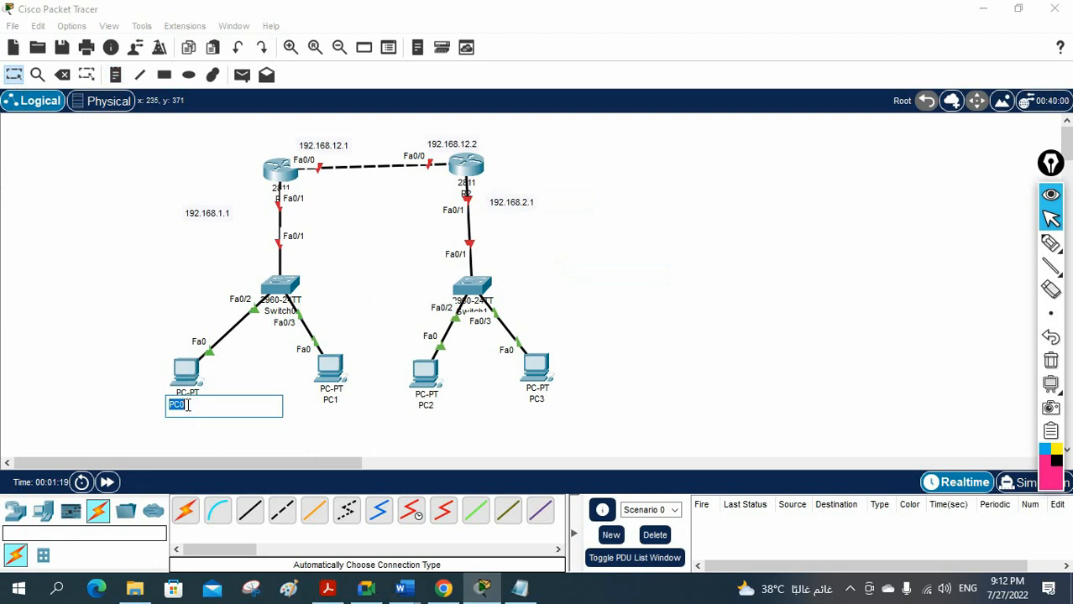
pyautogui.write('192.168.1.2')
pyautogui.press('Return')
# Configure PC 192.168.1.2 with static IPv4 address 192.168.1.2, subnet mask 255.255.255.0 and default gateway 192.168.1.1.
pyautogui.click(185, 376)
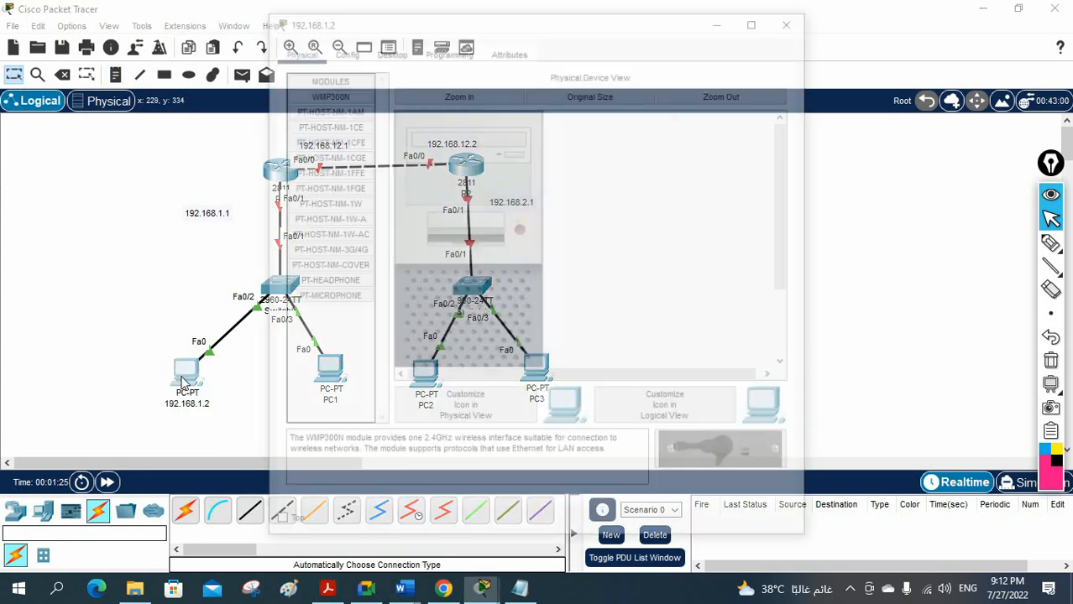
pyautogui.click(396, 49)
pyautogui.click(356, 82)
pyautogui.click(482, 161)
pyautogui.write('192.168.1.2')
pyautogui.press('Tab')
pyautogui.press('Tab')
pyautogui.write('192.168.1.')
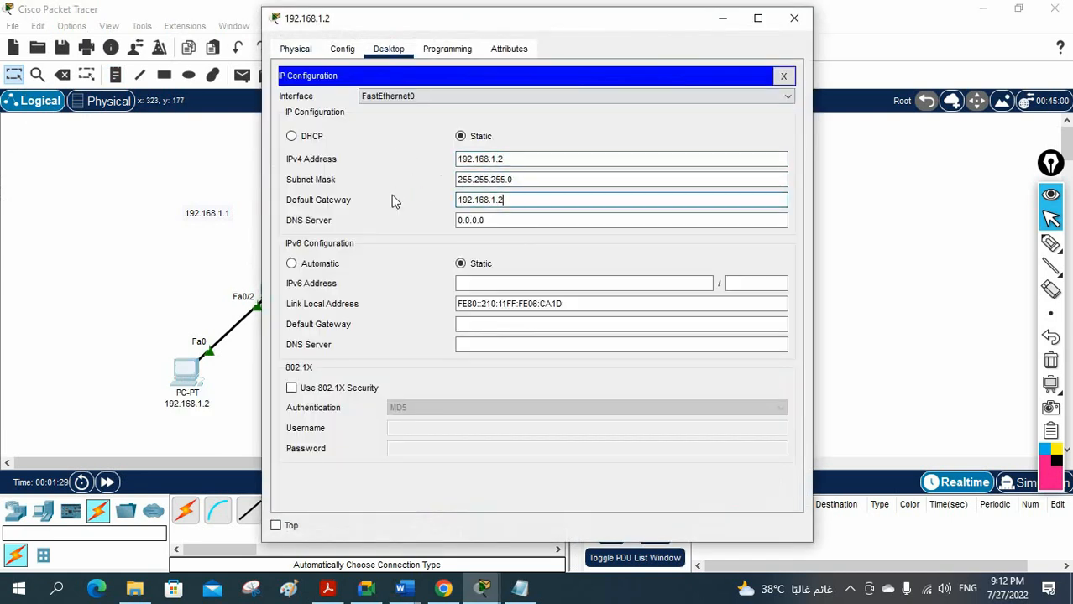
pyautogui.write('1')
pyautogui.click(794, 24)
# Rename PC1 as 192.168.1.3 and copy that address.
pyautogui.click(335, 402)
pyautogui.hotkey('ctrl', 'a')
pyautogui.write('192.168.1.2')
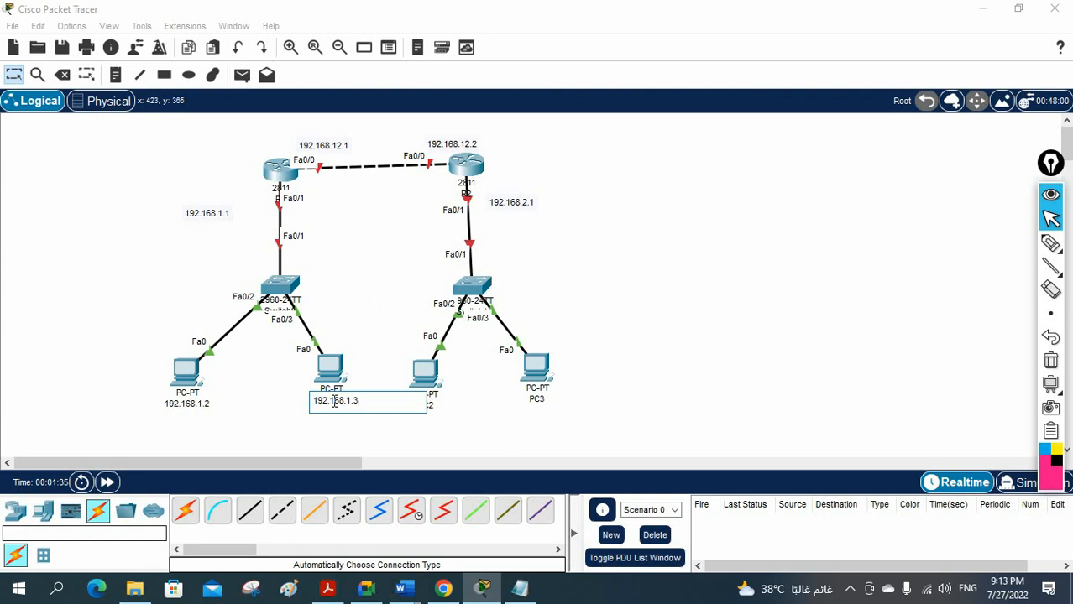
pyautogui.hotkey('ctrl', 'a')
pyautogui.hotkey('ctrl', 'c')
# Configure PC 192.168.1.3 with static IPv4 address 192.168.1.3, subnet mask 255.255.255.0 and default gateway 192.168.1.1.
pyautogui.click(330, 370)
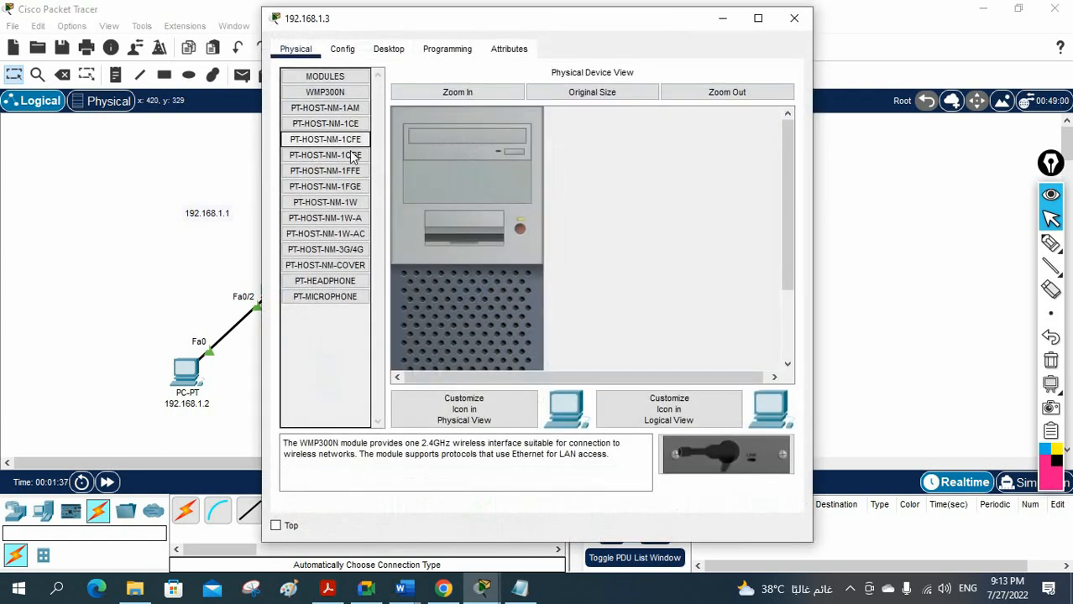
pyautogui.click(388, 49)
pyautogui.click(339, 98)
pyautogui.click(504, 157)
pyautogui.hotkey('ctrl', 'v')
pyautogui.click(488, 180)
pyautogui.press('Tab')
pyautogui.write('192.168.1.1')
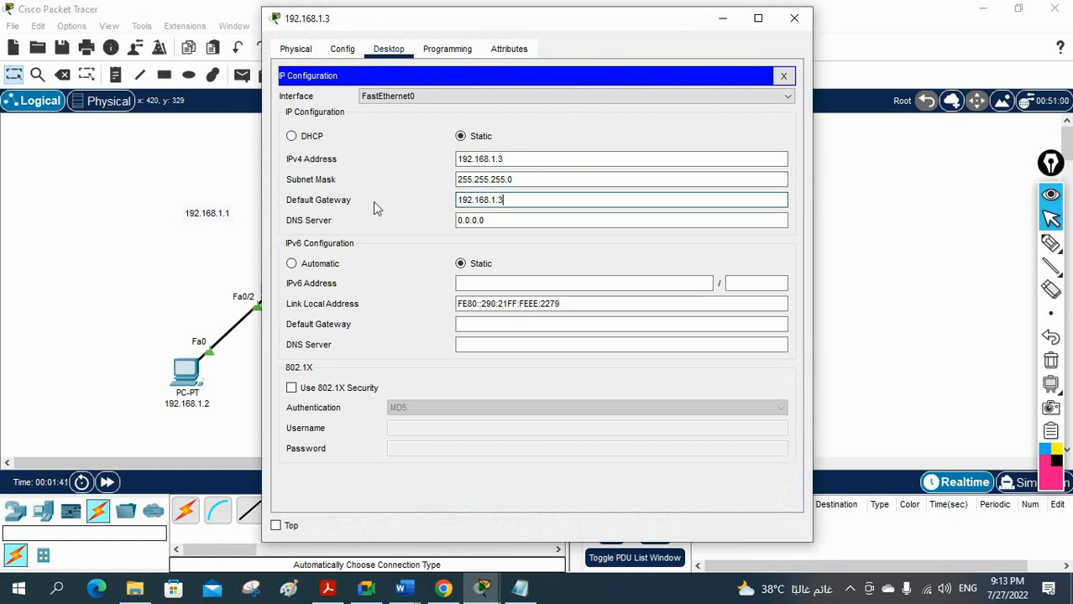
pyautogui.click(794, 17)
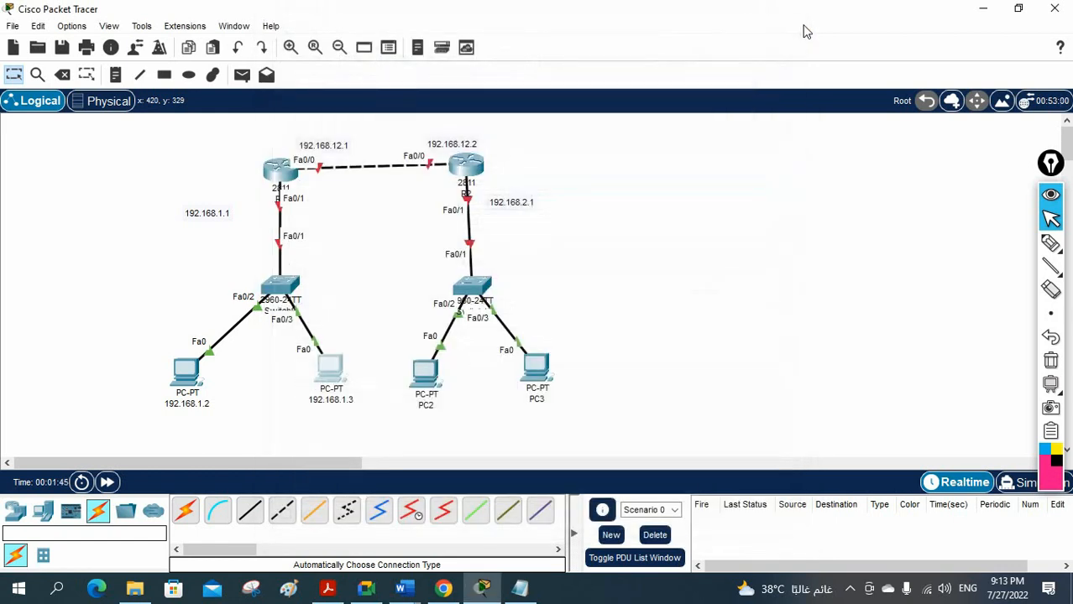
# Rename PC2 as 192.168.2.2.
pyautogui.click(434, 406)
pyautogui.hotkey('ctrl', 'a')
pyautogui.hotkey('ctrl', 'v')
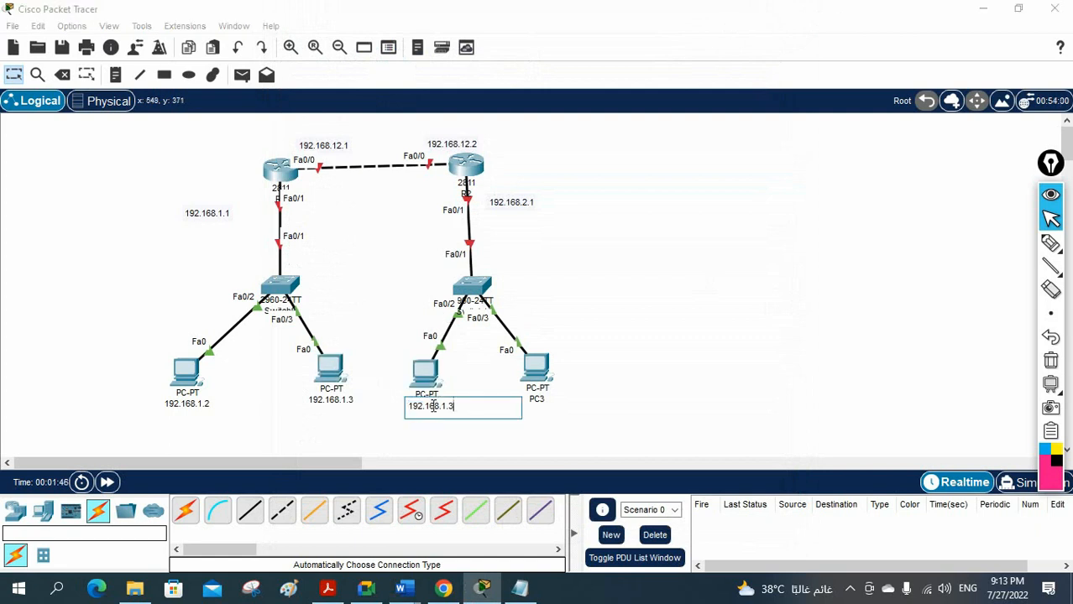
pyautogui.press('BackSpace')
pyautogui.press('BackSpace')
pyautogui.press('BackSpace')
pyautogui.write('2.2')
pyautogui.hotkey('ctrl', 'a')
# Configure PC 192.168.2.2 with static IPv4 address 192.168.2.2, subnet mask 255.255.255.0 and default gateway 192.168.2.1.
pyautogui.click(425, 369)
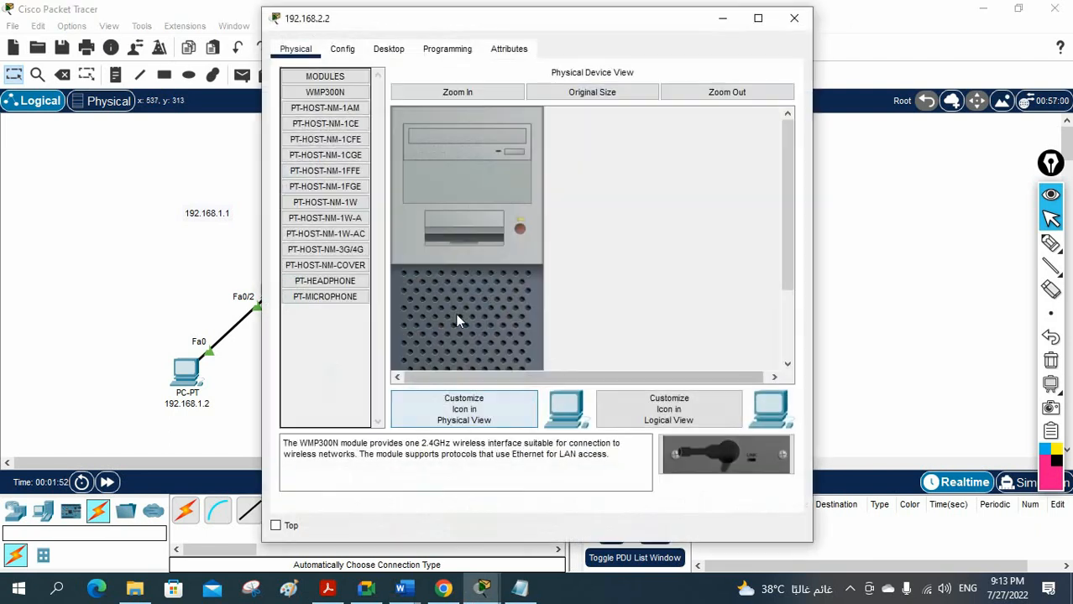
pyautogui.click(388, 51)
pyautogui.click(363, 114)
pyautogui.click(494, 158)
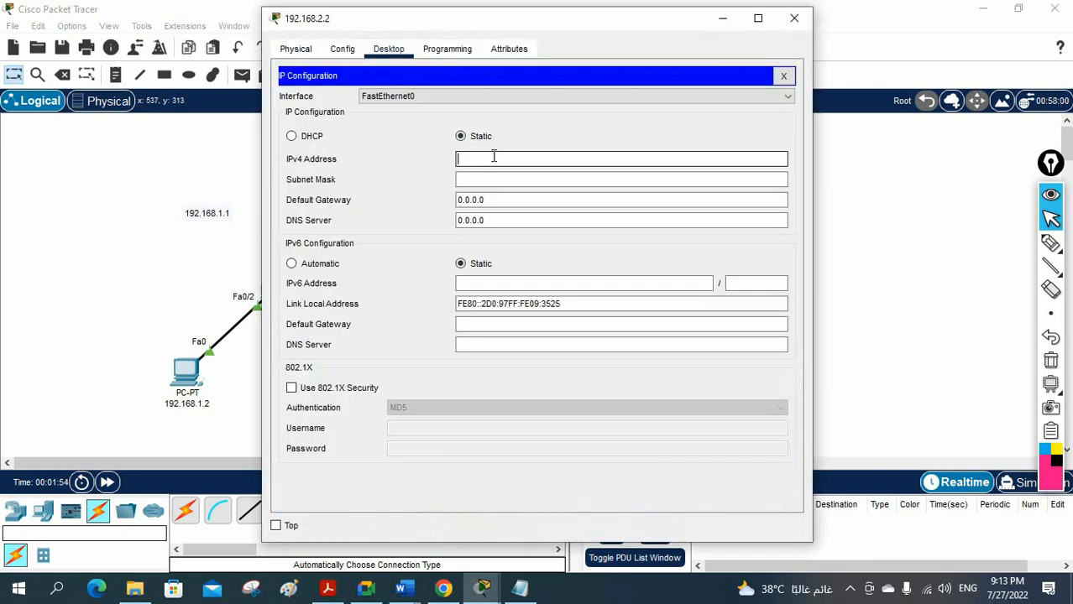
pyautogui.write('192.168.2.2')
pyautogui.click(491, 176)
pyautogui.moveTo(498, 199); pyautogui.dragTo(428, 196)
pyautogui.write('192.168.2.1')
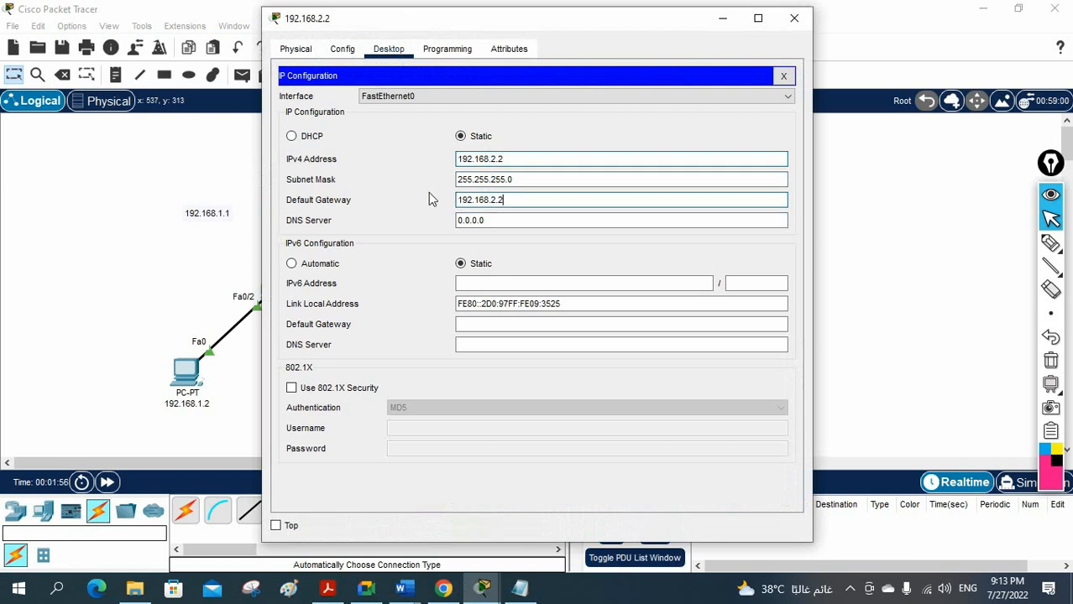
pyautogui.click(783, 76)
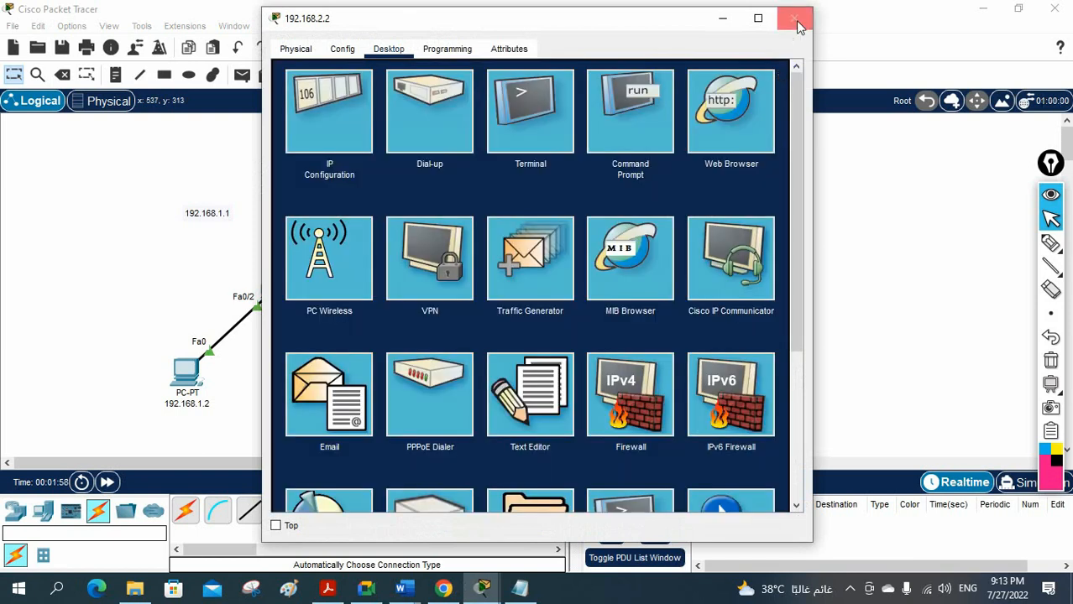
pyautogui.click(794, 17)
# Rename R2's second PC as 192.168.2.3 and configure static IPv4 address 192.168.2.3, subnet mask 255.255.255.0 and default gateway 192.168.2.3.
pyautogui.click(534, 400)
pyautogui.write('192.168.2.2')
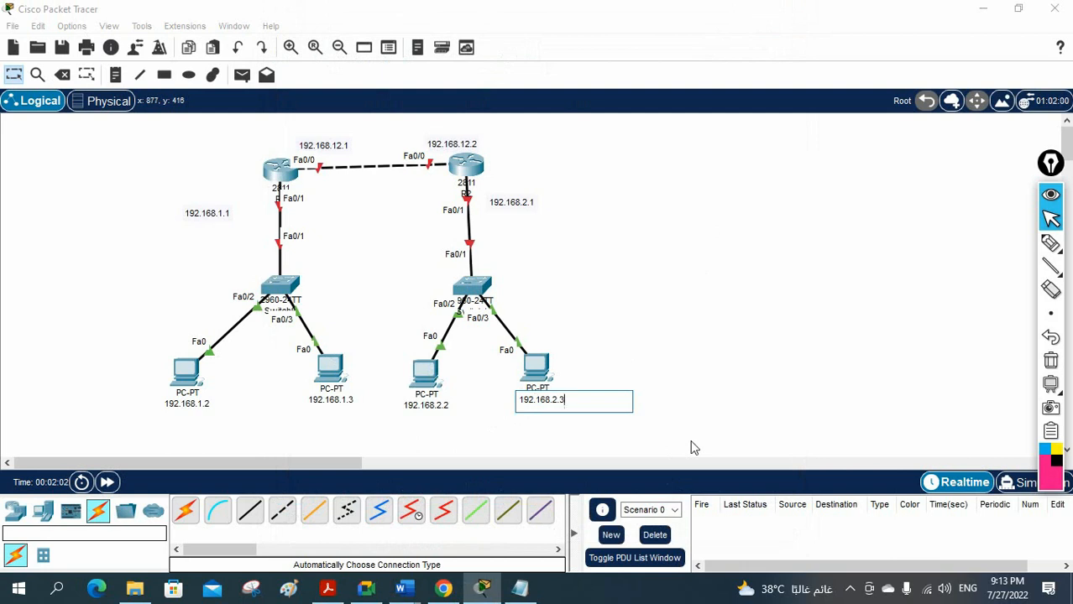
pyautogui.click(542, 373)
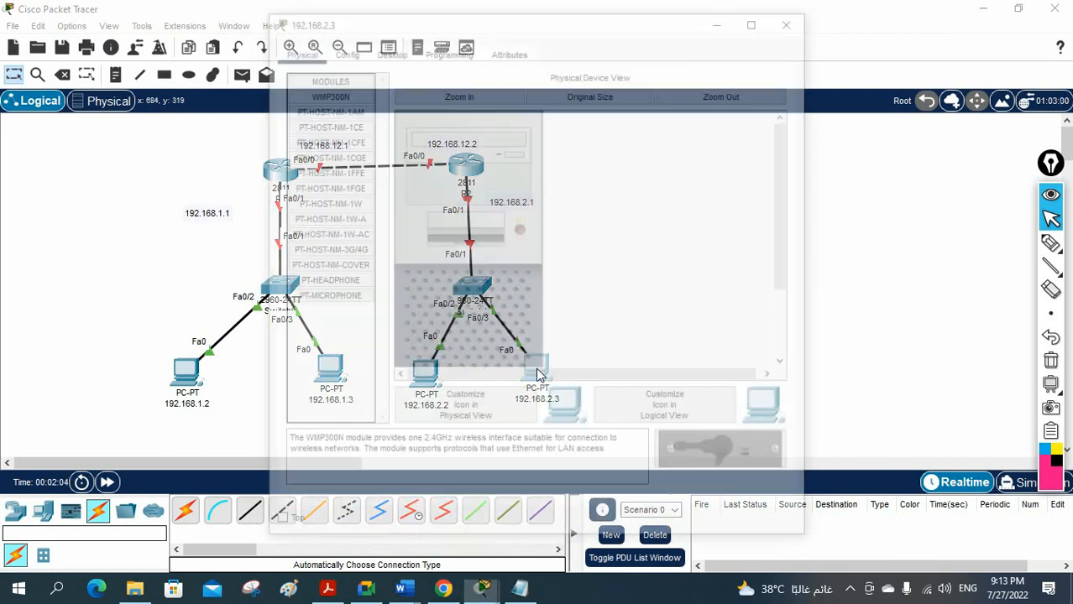
pyautogui.click(389, 48)
pyautogui.click(354, 98)
pyautogui.click(498, 160)
pyautogui.write('192.168.2.3')
pyautogui.press('Tab')
pyautogui.press('Tab')
pyautogui.write('192.168.2.3')
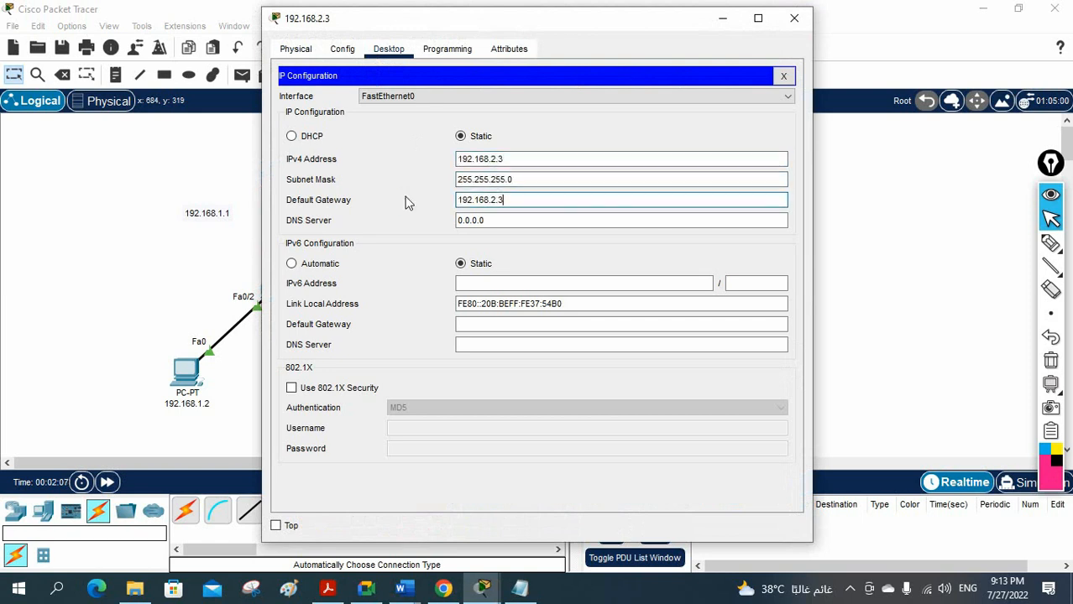
pyautogui.click(795, 18)
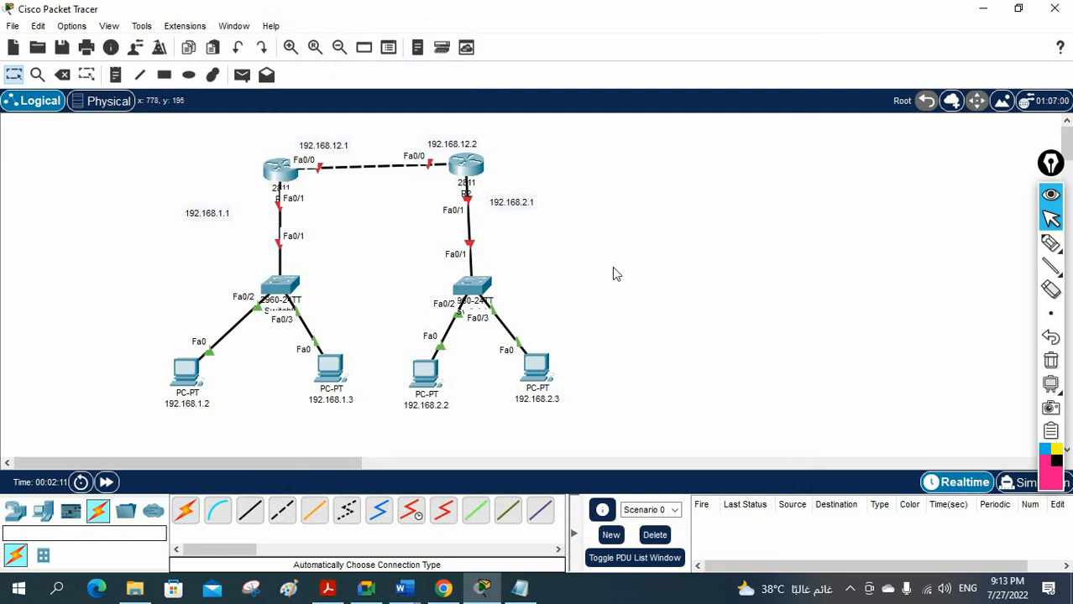
# Open Notepad beside the topology and title the blank note "!RIP Version 1 Lab:".
pyautogui.click(59, 594)
pyautogui.click(126, 327)
pyautogui.moveTo(658, 117); pyautogui.dragTo(793, 104)
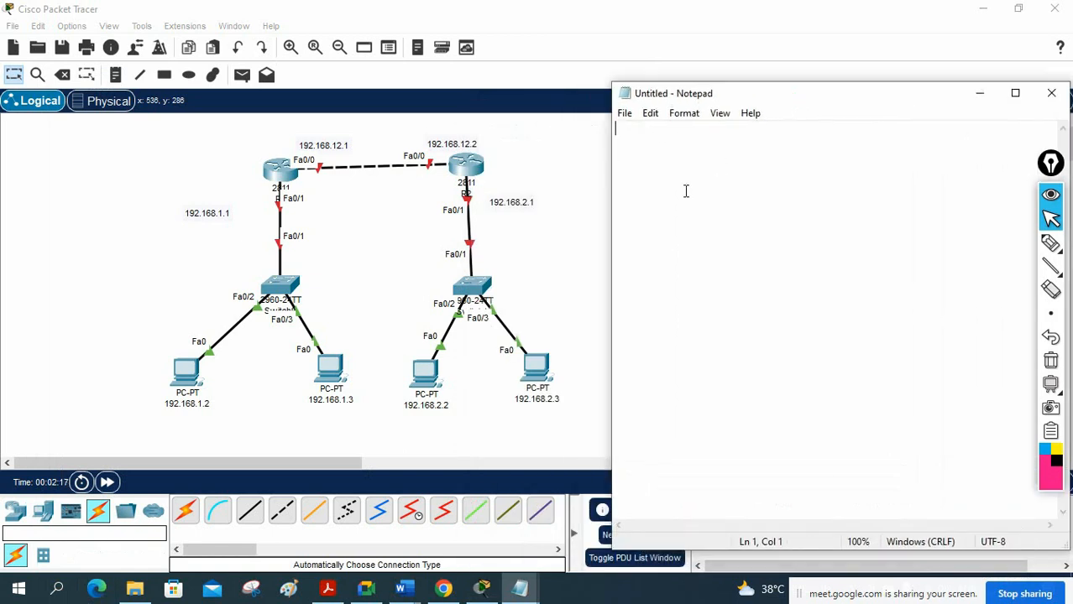
pyautogui.write('!')
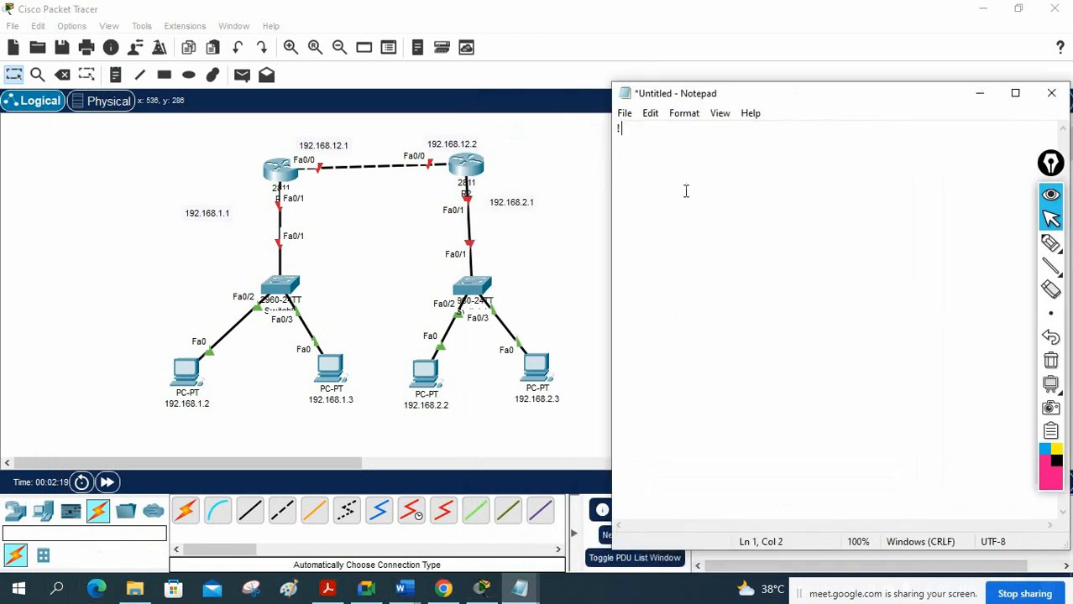
pyautogui.write('Lab')
pyautogui.write('Vers')
pyautogui.write('ion 1 Lab')
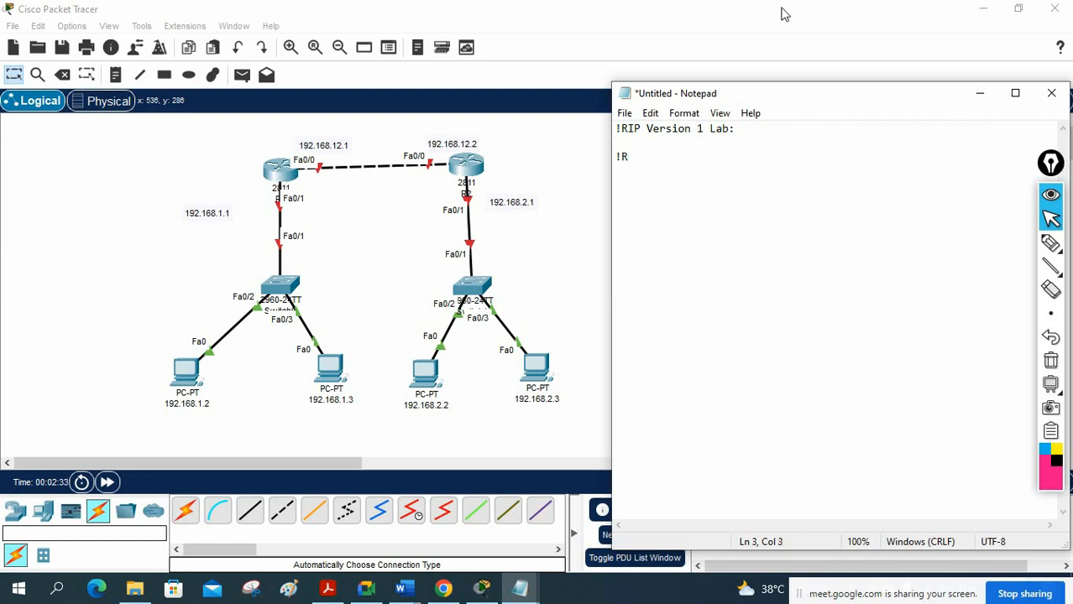
# Write the "!R1 Configuration:" heading followed by the commands en, config t and hostname R1 in the note.
pyautogui.write('nfiguration:')
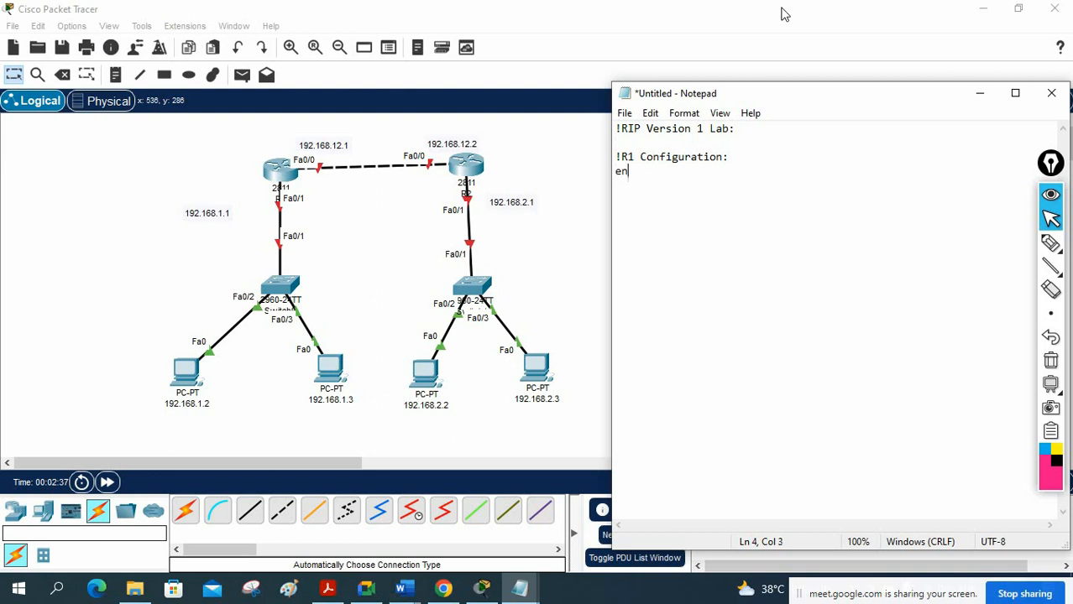
pyautogui.write('onfi')
pyautogui.write('ostname R1')
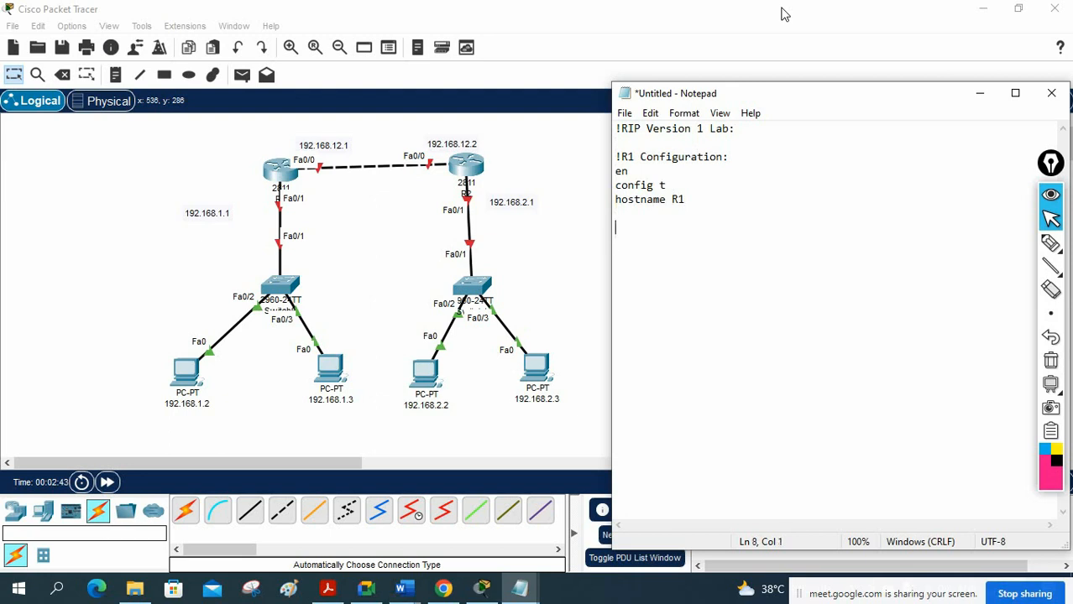
# Add the R1 commands int f0/0, ip add 192.168.12.1 255.255.255.0 and no sh to the note.
pyautogui.write('in')
pyautogui.write('92')
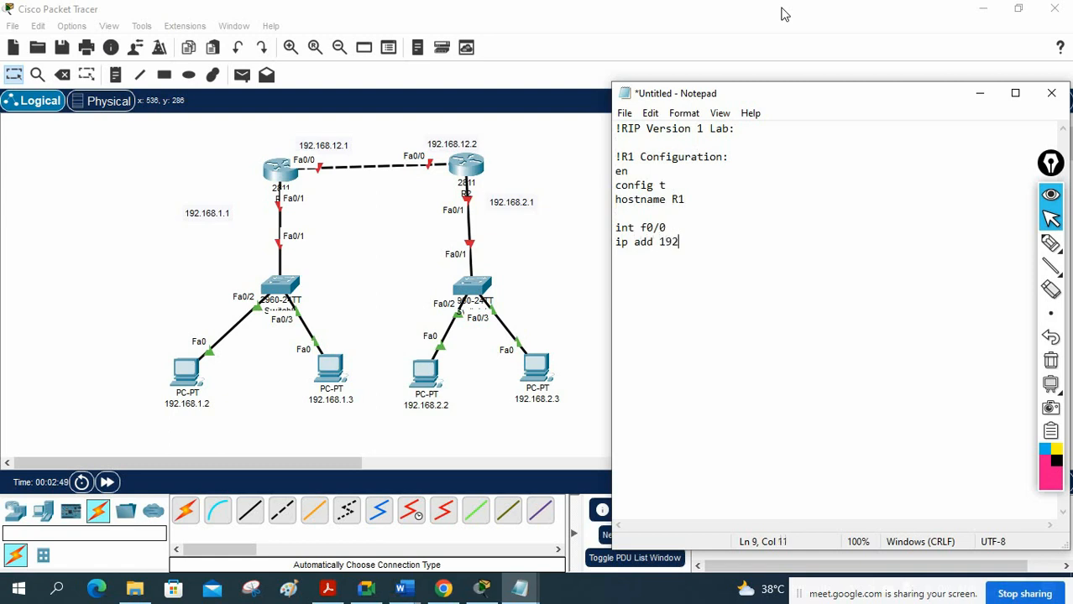
pyautogui.write('.168.12.1 255.255.255.0')
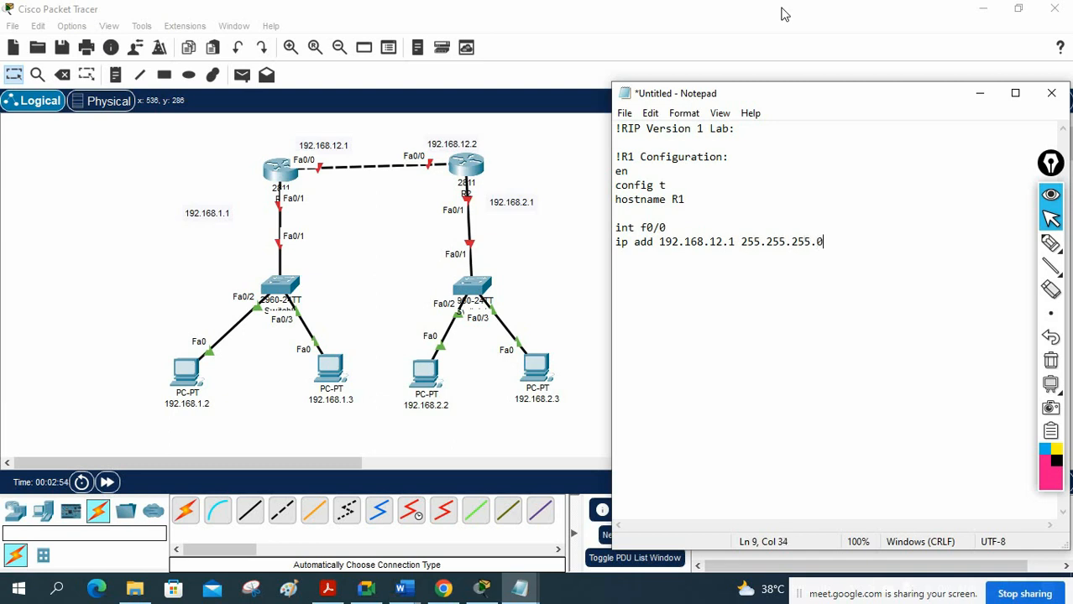
pyautogui.press('Return')
pyautogui.write('no sh')
pyautogui.press('Return')
# Add the R1 commands int f0/1, ip add 192.168.1.1 255.255.255.0 and no sh to the note.
pyautogui.write('int')
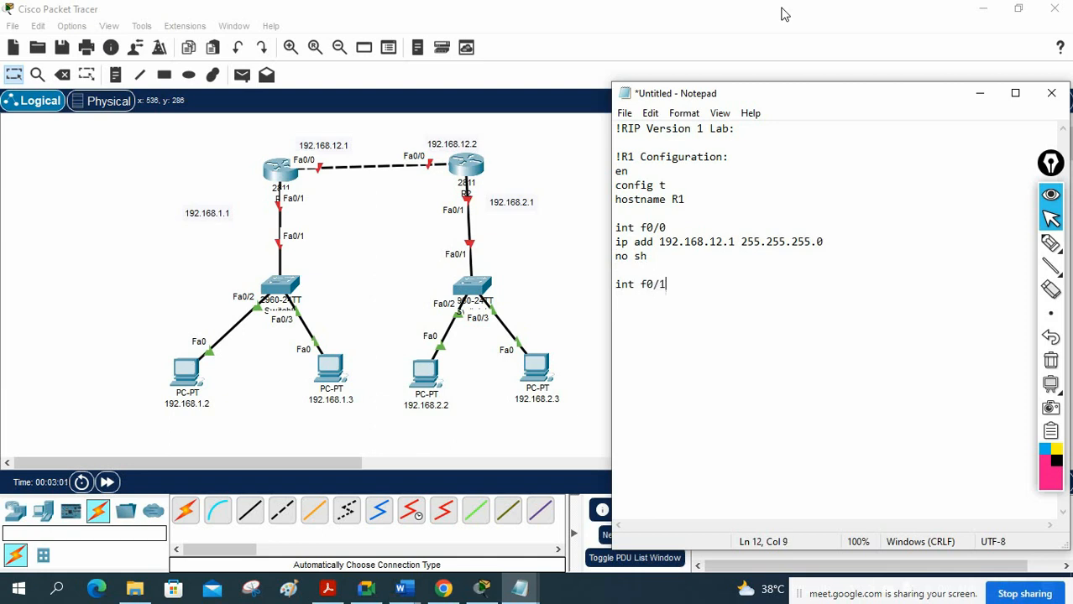
pyautogui.write('f0/1')
pyautogui.press('Return')
pyautogui.write('ip add 192.168.1.1 255.255.255.0')
pyautogui.press('Return')
pyautogui.press('Return')
pyautogui.press('Return')
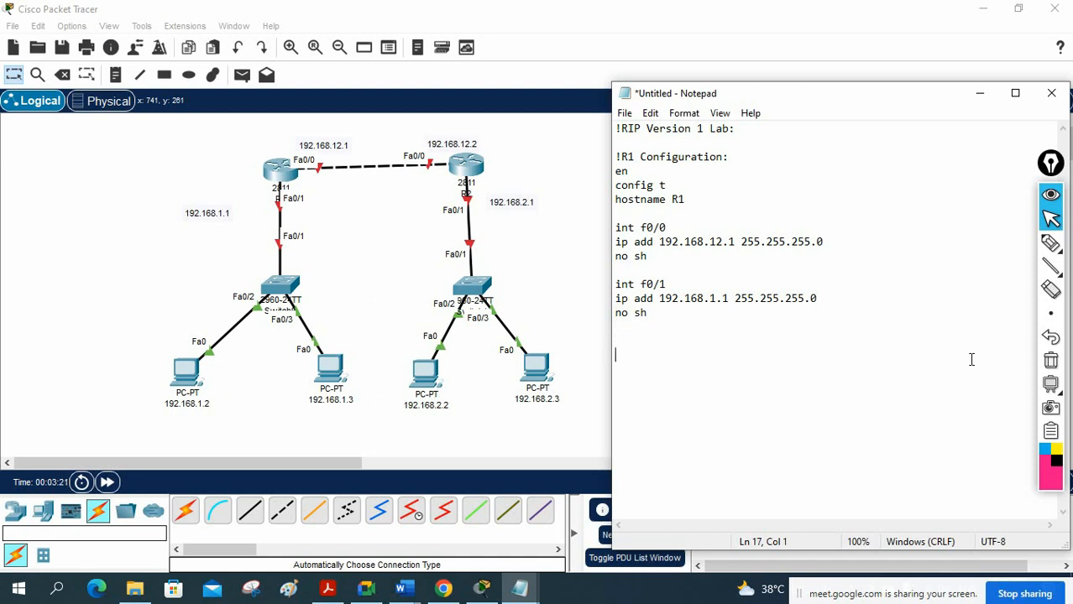
# Add the router rip command for R1 and begin a network statement below it.
pyautogui.write('rip')
pyautogui.press('Return')
pyautogui.write('network')
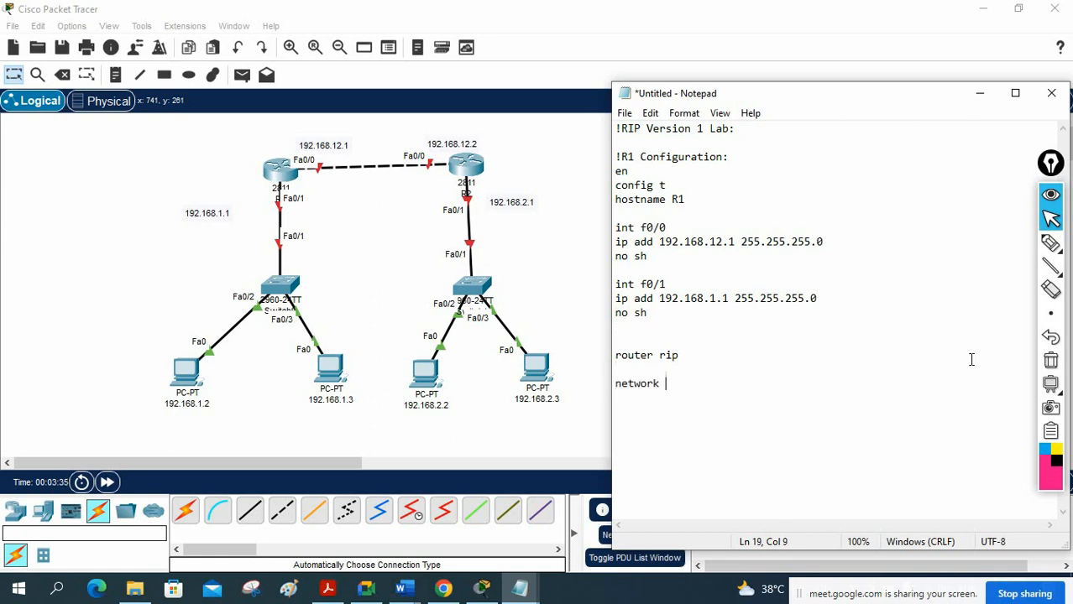
# Circle R1's interface addresses with the annotation pen, mark them /24, and handwrite the derived network address 192.168.1.0.
pyautogui.click(1050, 243)
pyautogui.moveTo(357, 135)
pyautogui.mouseDown()
pyautogui.moveTo(319, 126)
pyautogui.moveTo(304, 148)
pyautogui.moveTo(358, 136)
pyautogui.mouseUp()
pyautogui.moveTo(220, 192)
pyautogui.mouseDown()
pyautogui.moveTo(232, 220)
pyautogui.moveTo(215, 193)
pyautogui.mouseUp()
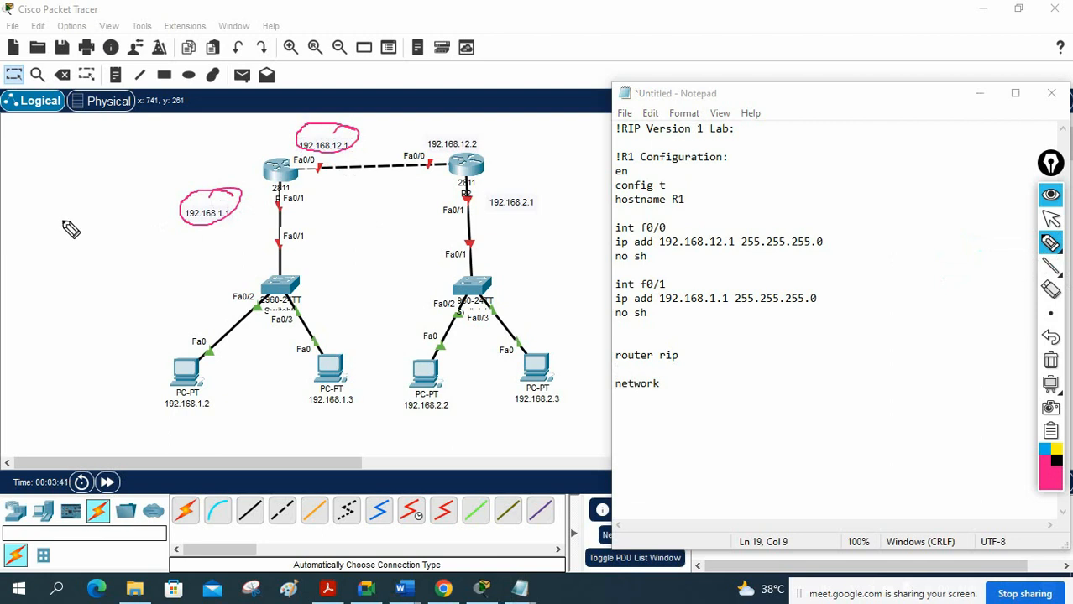
pyautogui.moveTo(26, 269)
pyautogui.mouseDown()
pyautogui.moveTo(87, 233)
pyautogui.moveTo(132, 232)
pyautogui.mouseUp()
pyautogui.moveTo(148, 195)
pyautogui.mouseDown()
pyautogui.moveTo(146, 237)
pyautogui.moveTo(166, 213)
pyautogui.mouseUp()
pyautogui.moveTo(169, 198); pyautogui.dragTo(178, 212)
pyautogui.moveTo(363, 135); pyautogui.dragTo(363, 160)
pyautogui.moveTo(370, 147); pyautogui.dragTo(395, 151)
pyautogui.moveTo(22, 239)
pyautogui.mouseDown()
pyautogui.moveTo(35, 216)
pyautogui.moveTo(100, 206)
pyautogui.moveTo(102, 190)
pyautogui.mouseUp()
pyautogui.moveTo(114, 192); pyautogui.dragTo(116, 205)
pyautogui.moveTo(123, 190); pyautogui.dragTo(126, 197)
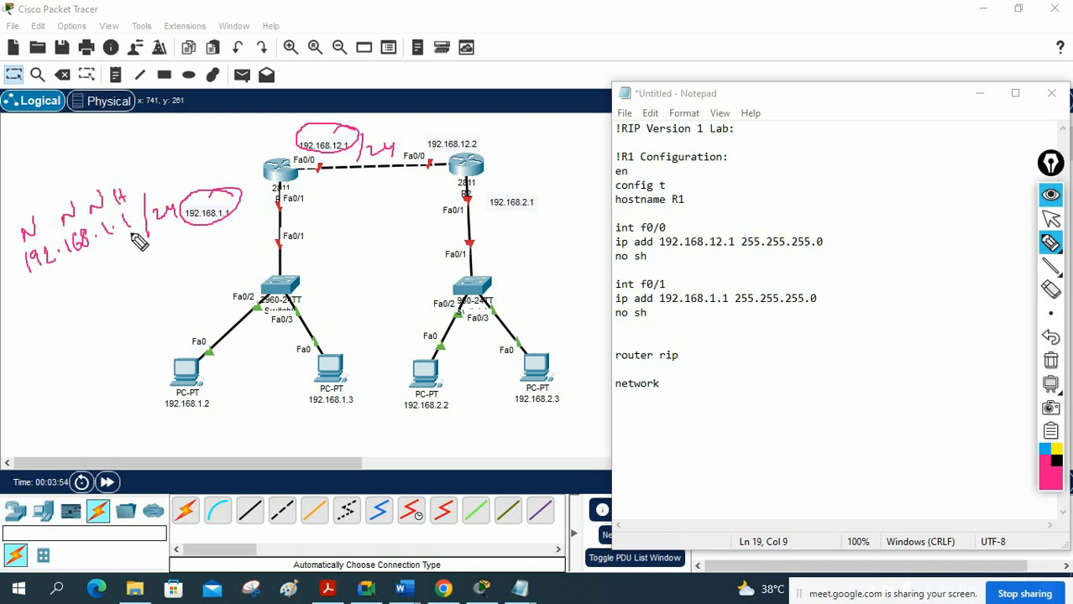
pyautogui.moveTo(39, 304)
pyautogui.mouseDown()
pyautogui.moveTo(41, 326)
pyautogui.moveTo(84, 312)
pyautogui.moveTo(122, 280)
pyautogui.moveTo(147, 280)
pyautogui.mouseUp()
pyautogui.moveTo(152, 262); pyautogui.dragTo(159, 260)
pyautogui.moveTo(166, 246); pyautogui.dragTo(164, 249)
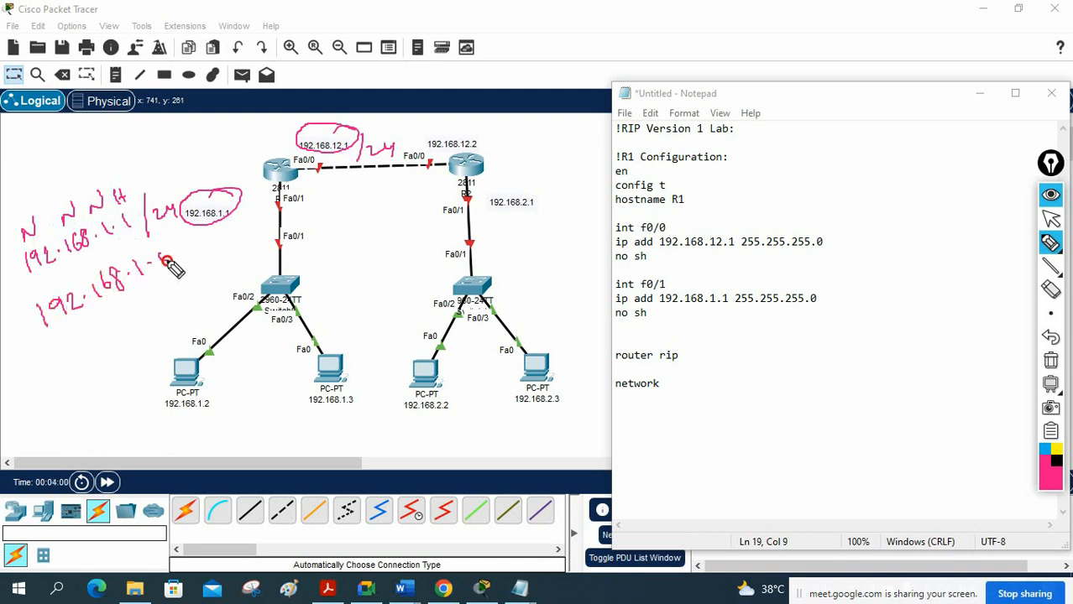
pyautogui.moveTo(31, 351); pyautogui.dragTo(157, 283)
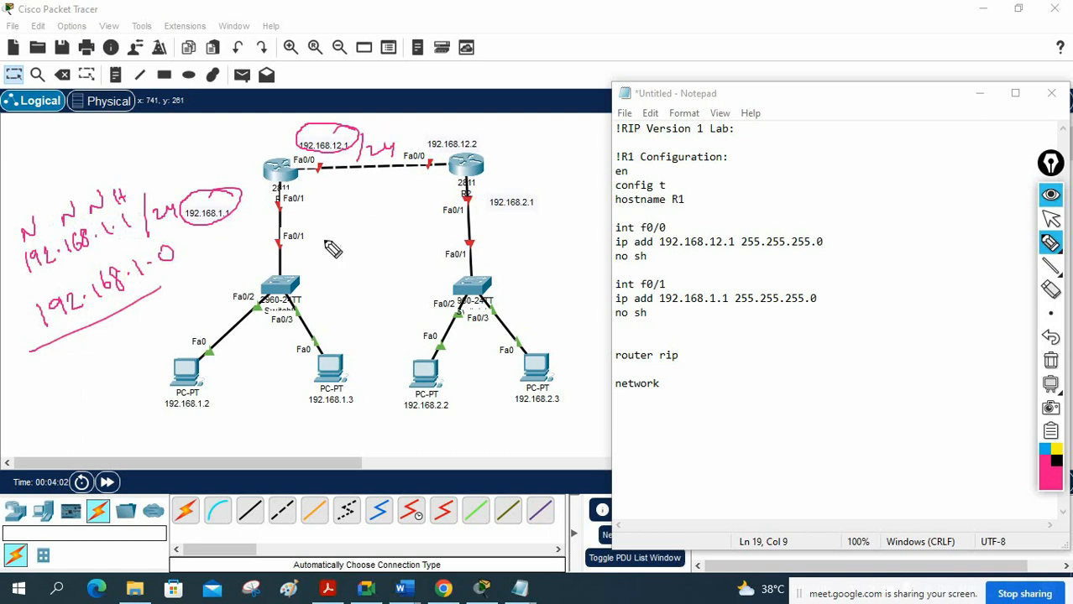
# Handwrite and underline the network address 192.168.12.0 below the router link, and clear all pen annotations.
pyautogui.moveTo(322, 229)
pyautogui.mouseDown()
pyautogui.moveTo(324, 250)
pyautogui.moveTo(338, 232)
pyautogui.moveTo(390, 216)
pyautogui.moveTo(429, 218)
pyautogui.moveTo(438, 193)
pyautogui.moveTo(446, 215)
pyautogui.moveTo(342, 210)
pyautogui.moveTo(346, 194)
pyautogui.mouseUp()
pyautogui.moveTo(368, 204); pyautogui.dragTo(380, 187)
pyautogui.moveTo(401, 206)
pyautogui.mouseDown()
pyautogui.moveTo(414, 178)
pyautogui.moveTo(441, 184)
pyautogui.moveTo(436, 206)
pyautogui.mouseUp()
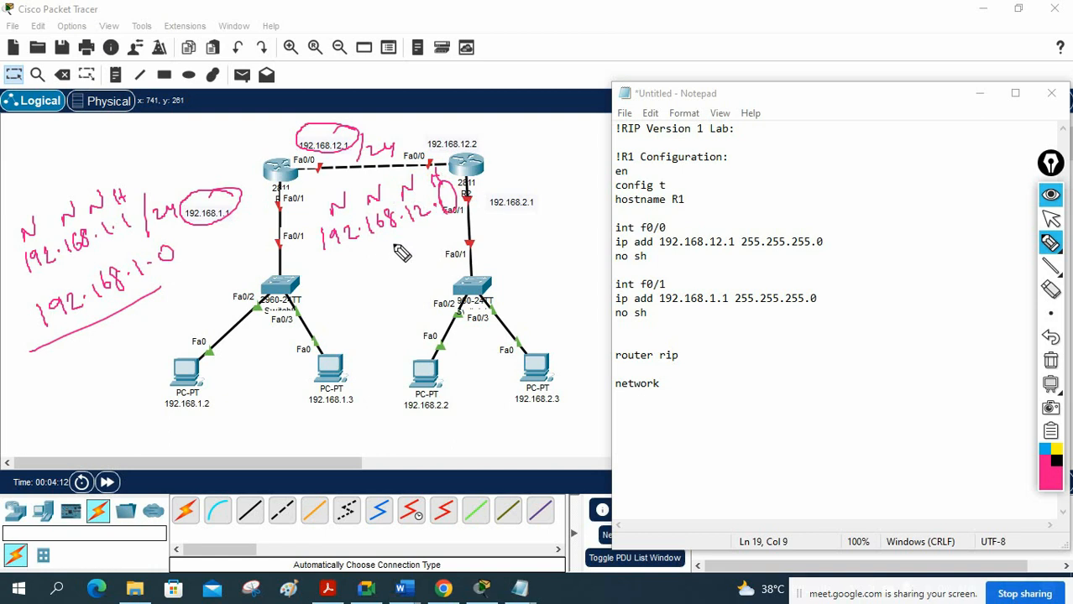
pyautogui.moveTo(334, 259); pyautogui.dragTo(401, 242)
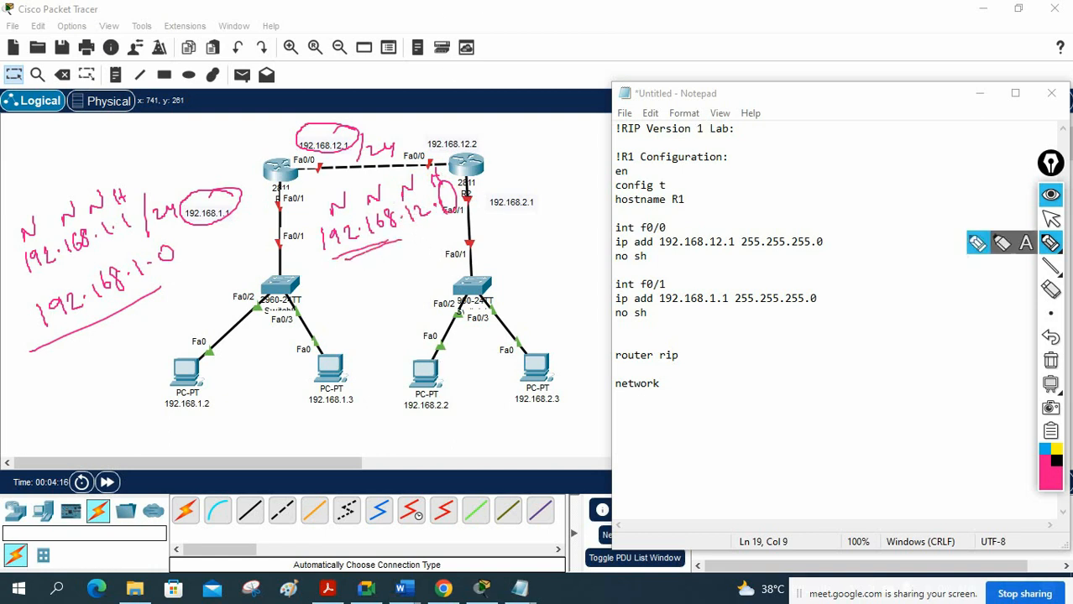
pyautogui.click(1050, 359)
pyautogui.click(1050, 220)
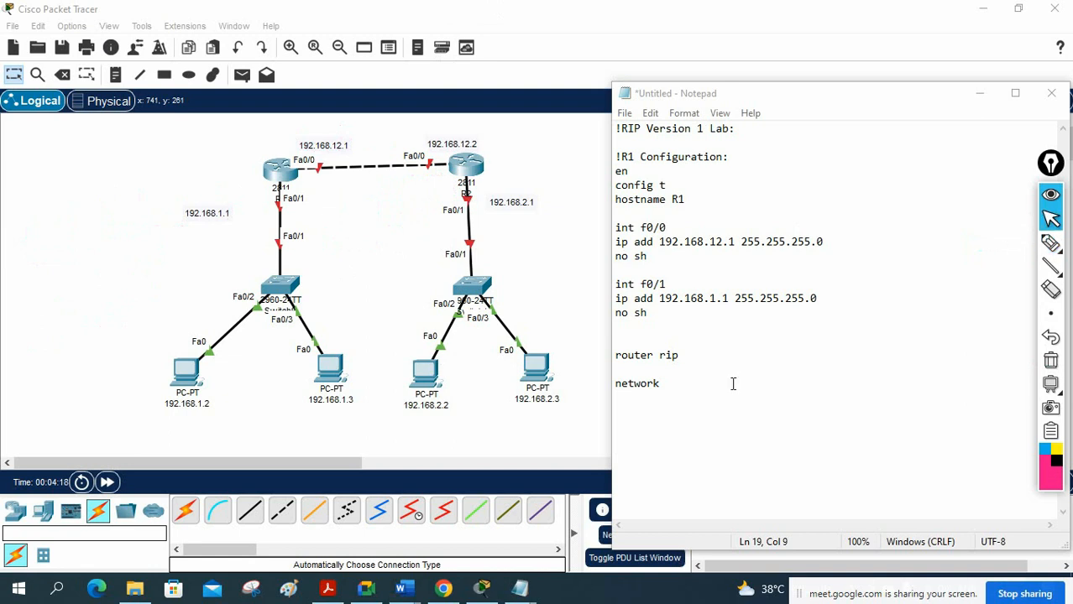
# Complete R1's RIP network statements with 192.168.1.0 and 192.168.12.0, and remove the blank line under router rip.
pyautogui.click(675, 383)
pyautogui.write('192.168.1.0')
pyautogui.press('Return')
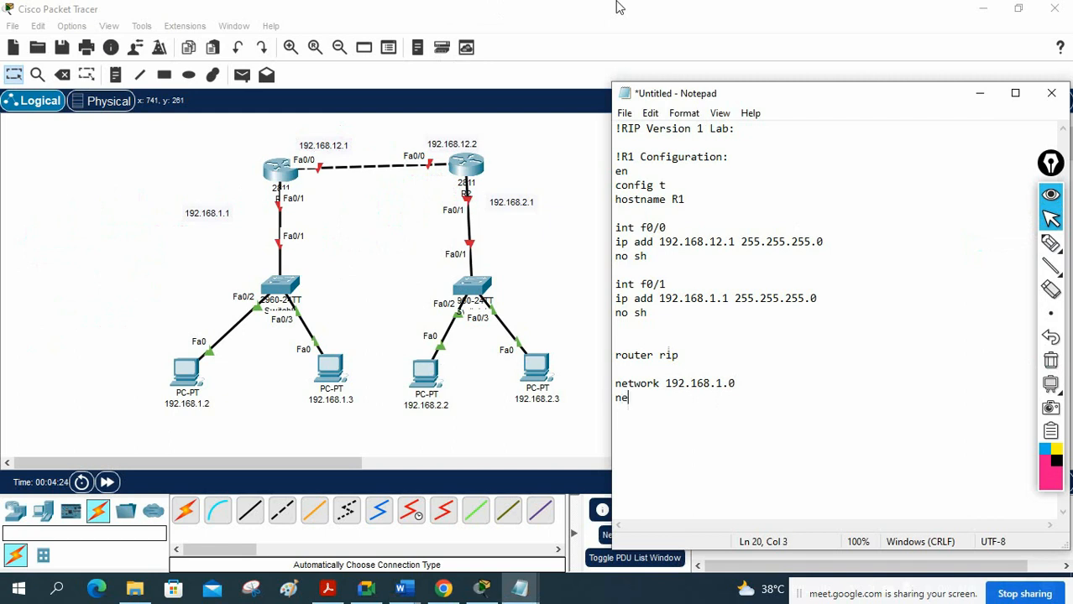
pyautogui.write('network 192.168.12.0')
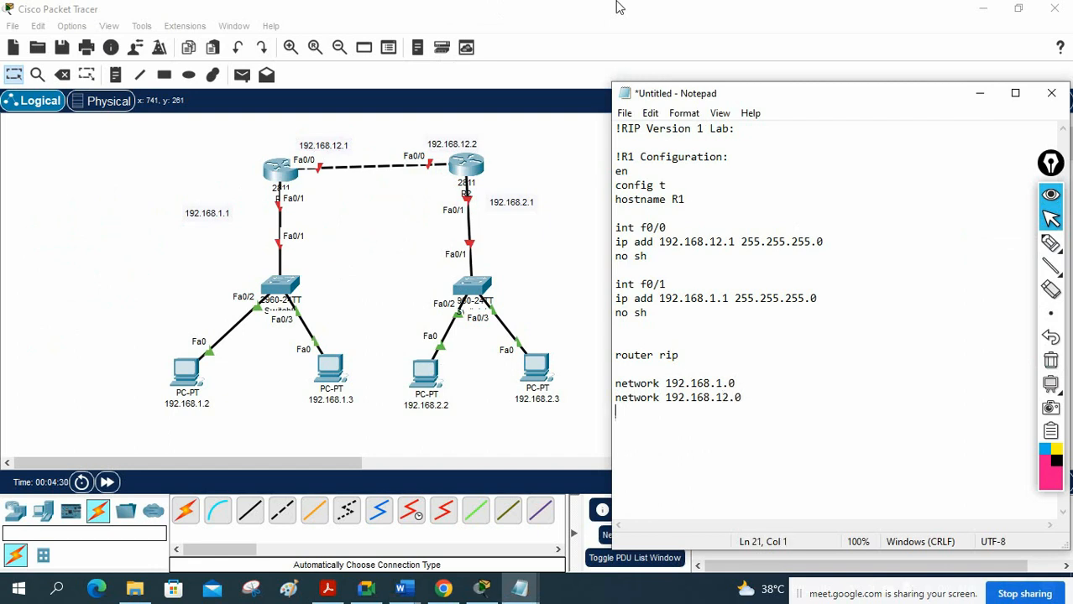
pyautogui.click(625, 371)
pyautogui.press('Delete')
# Duplicate the whole R1 configuration block below a dashed separator line in the note.
pyautogui.moveTo(774, 408); pyautogui.dragTo(606, 159)
pyautogui.hotkey('ctrl', 'c')
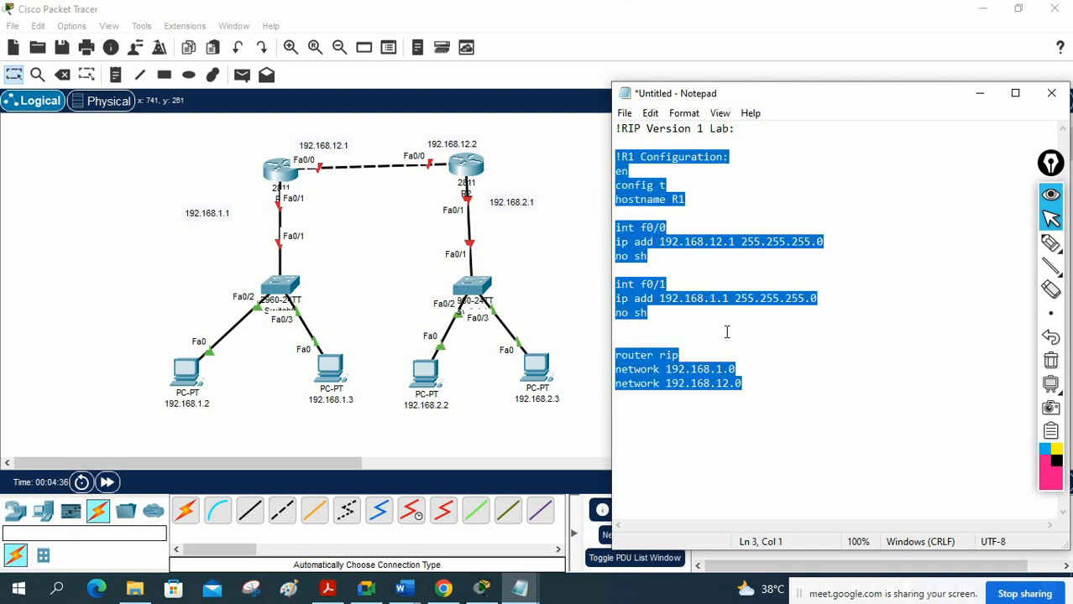
pyautogui.click(773, 396)
pyautogui.write('------------------------')
pyautogui.press('Return')
pyautogui.hotkey('ctrl', 'v')
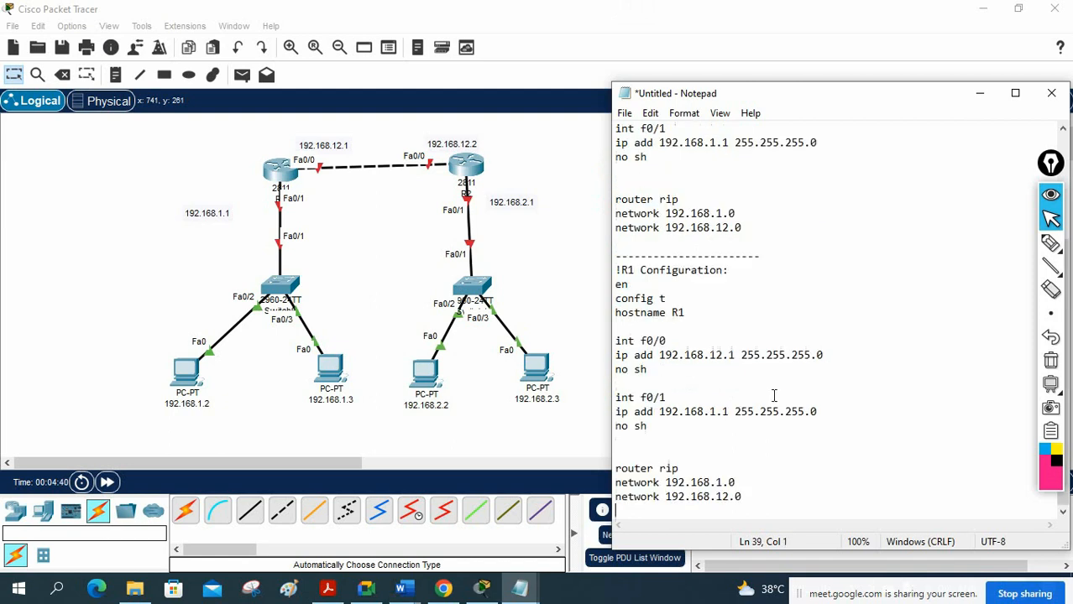
# Change the copied block's heading to R2 Configuration and its hostname to R2.
pyautogui.doubleClick(638, 273)
pyautogui.write('R2')
pyautogui.doubleClick(676, 312)
pyautogui.write('R2')
# Set the R2 block's f0/0 address to 192.168.12.2 and its f0/1 address to 192.168.2.1.
pyautogui.click(687, 341)
pyautogui.click(732, 355)
pyautogui.write('2')
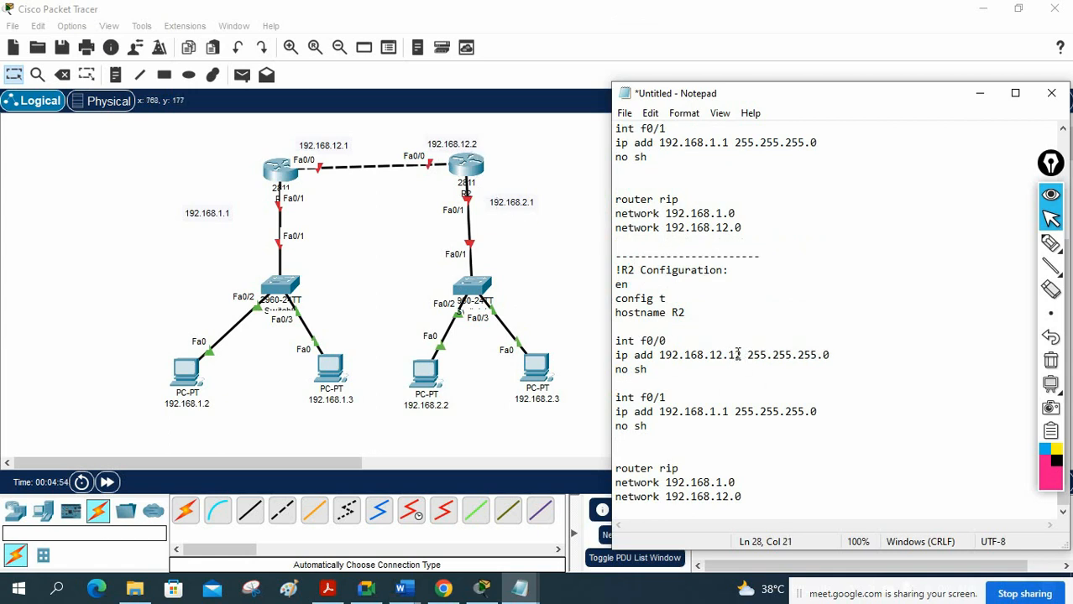
pyautogui.press('BackSpace')
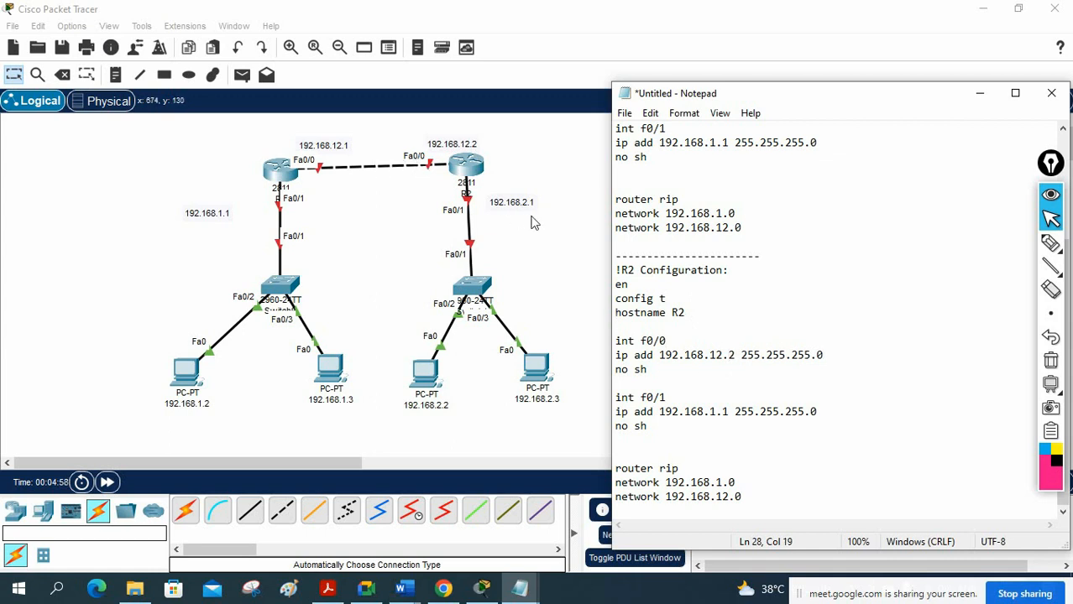
pyautogui.click(709, 412)
pyautogui.write('2')
pyautogui.moveTo(660, 434); pyautogui.dragTo(617, 271)
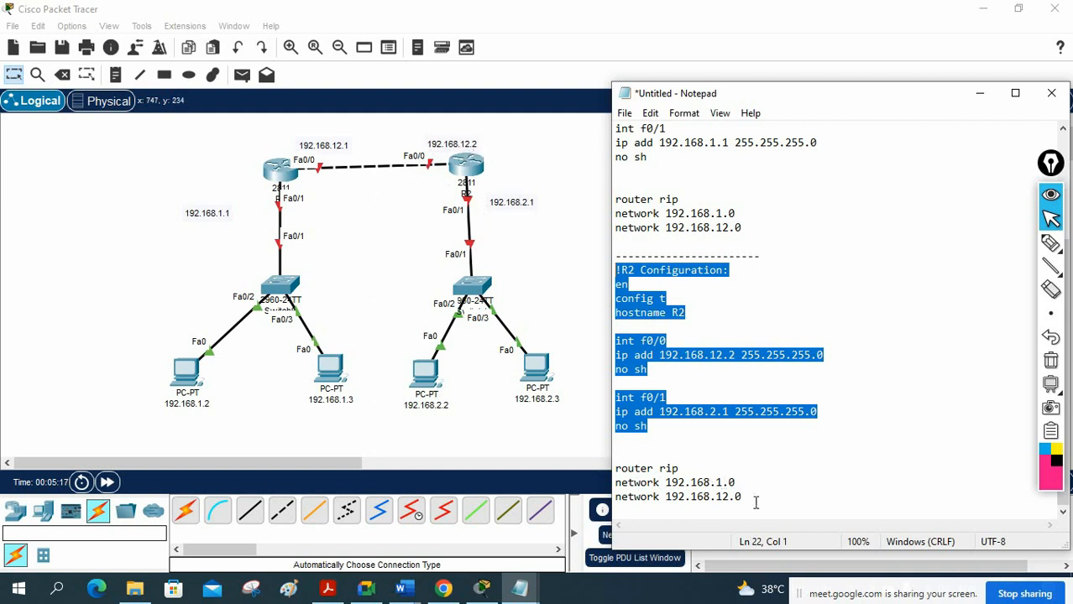
# Change the first RIP network statement in the R2 block to 192.168.2.0.
pyautogui.moveTo(755, 502); pyautogui.dragTo(599, 492)
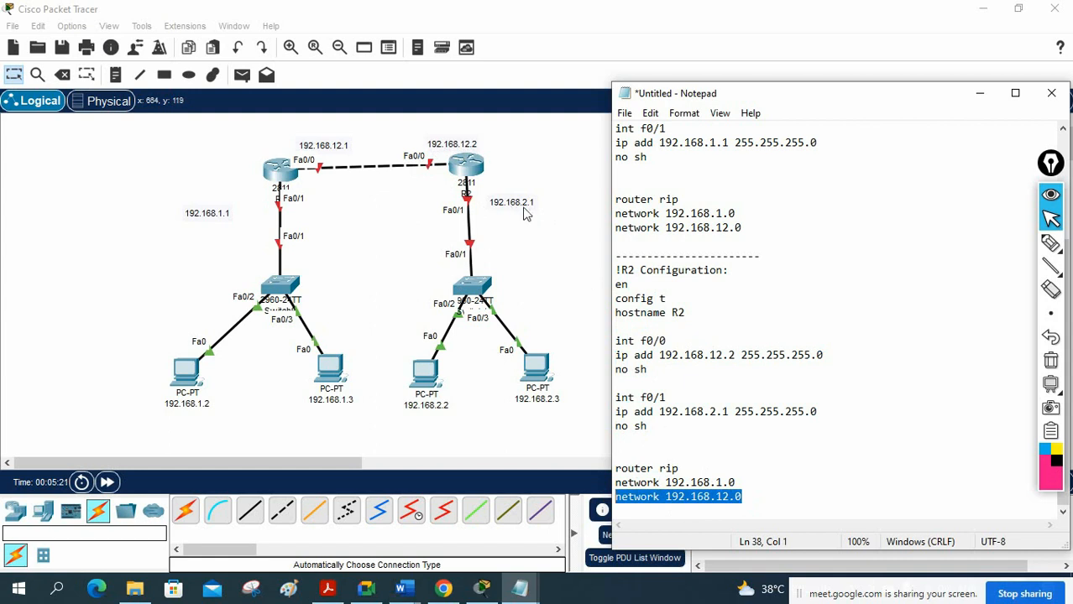
pyautogui.click(719, 483)
pyautogui.write('2')
pyautogui.click(808, 484)
# Copy the full R1 configuration block, from its heading through the network 192.168.12.0 line.
pyautogui.scroll(2, 774, 495)
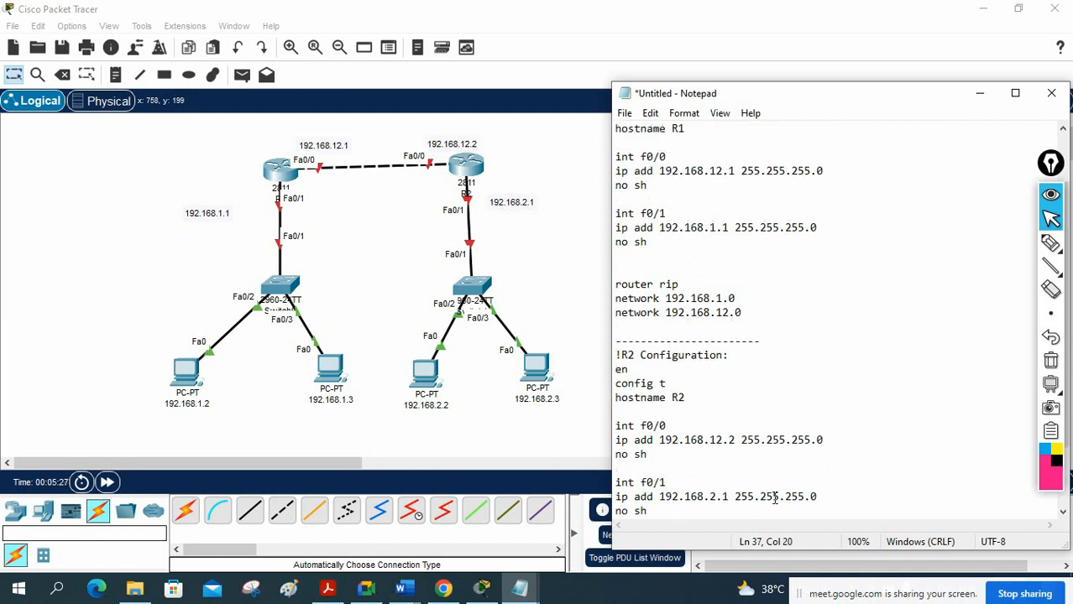
pyautogui.moveTo(747, 315); pyautogui.dragTo(615, 285)
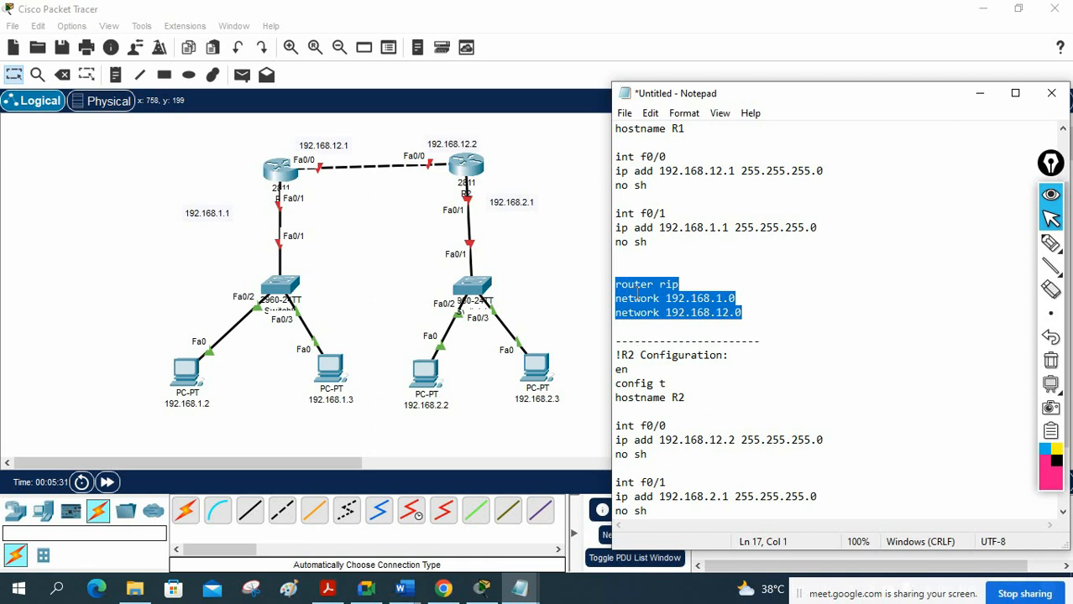
pyautogui.scroll(2, 705, 345)
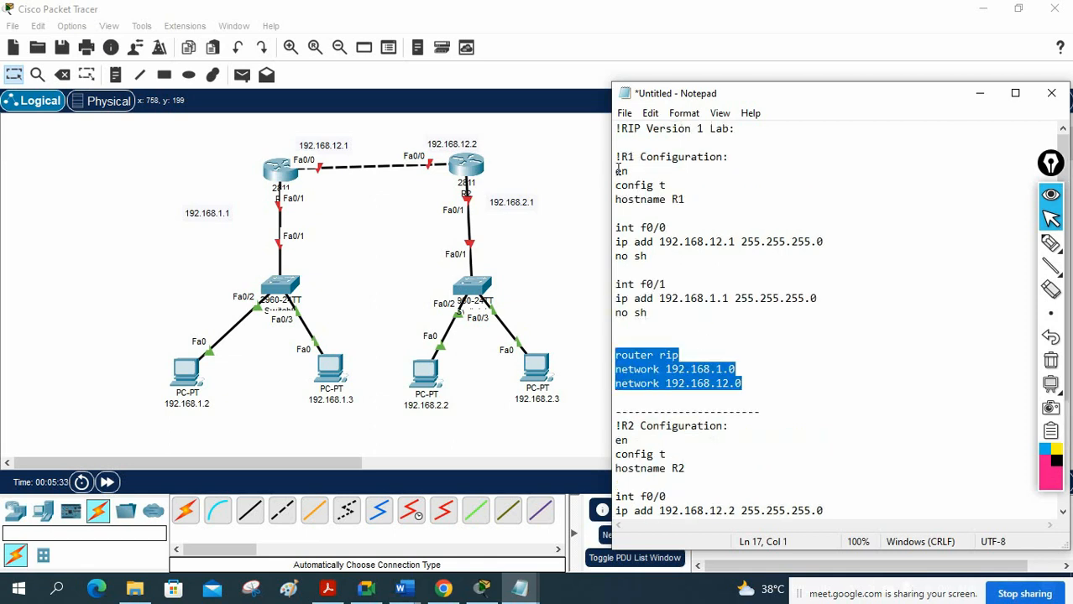
pyautogui.moveTo(619, 159); pyautogui.dragTo(761, 381)
pyautogui.rightClick(645, 235)
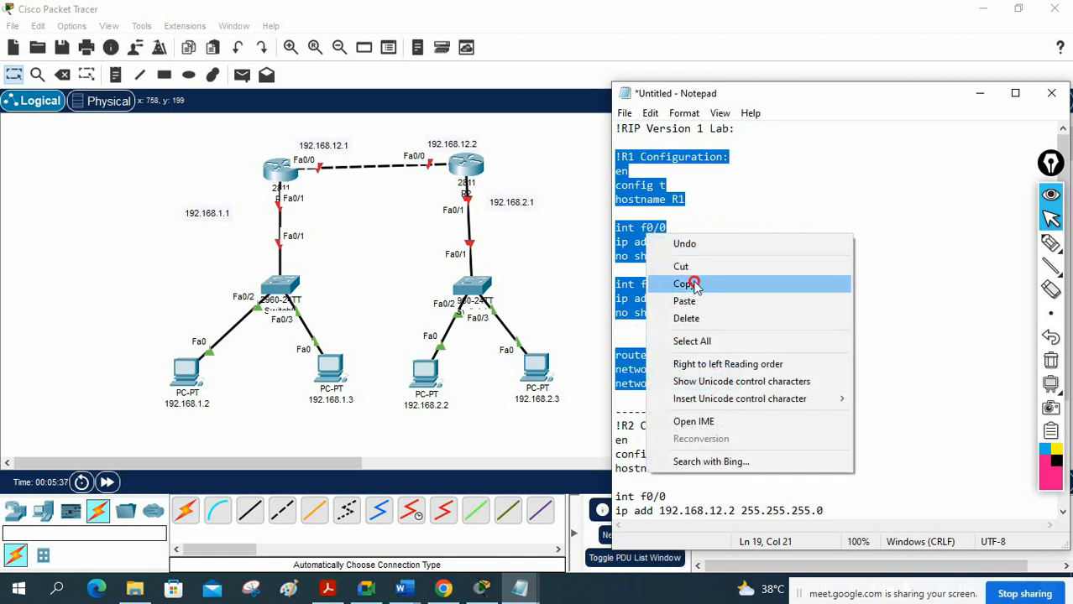
pyautogui.click(696, 283)
# Open router R1's command line interface in the network topology and maximize its window.
pyautogui.click(279, 170)
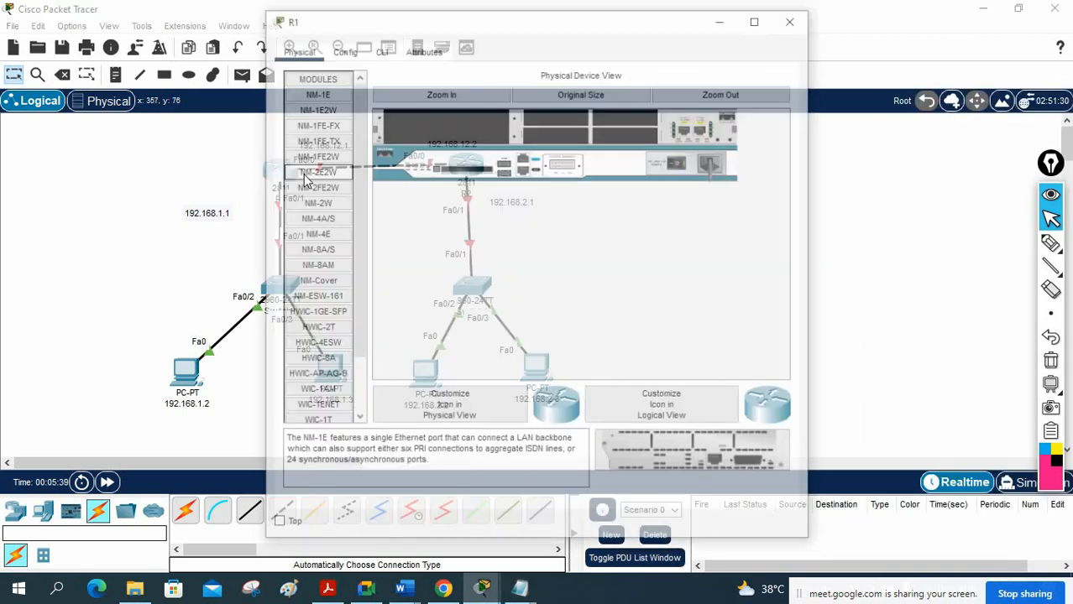
pyautogui.click(379, 49)
pyautogui.click(758, 18)
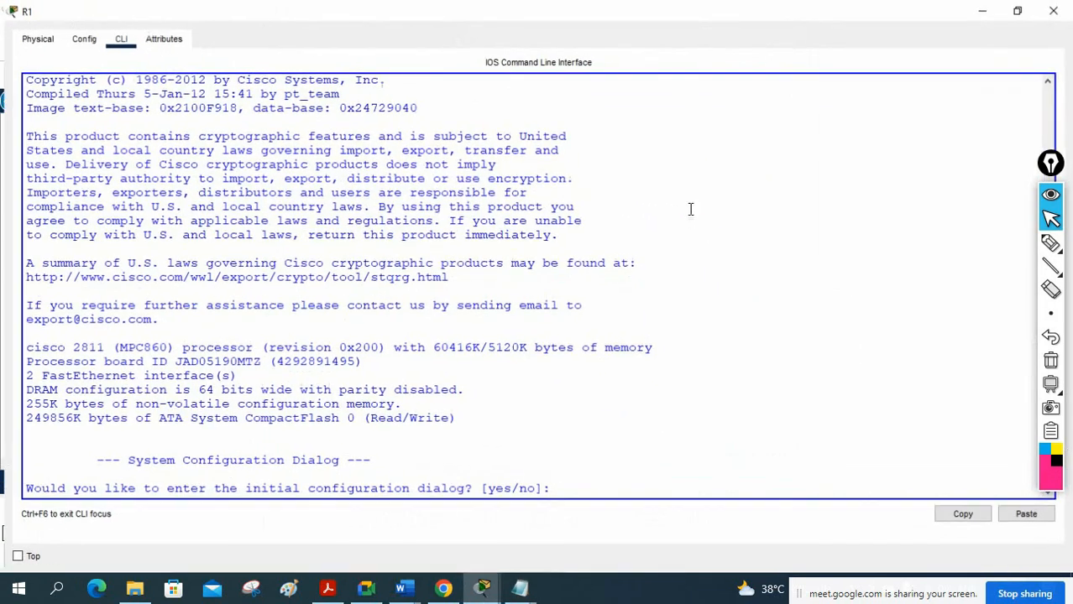
# Decline R1's initial configuration dialog with no and bring up the router's user prompt.
pyautogui.write('no')
pyautogui.press('Return')
pyautogui.press('Return')
pyautogui.press('Return')
pyautogui.press('Return')
pyautogui.press('Return')
pyautogui.press('Return')
pyautogui.press('Return')
pyautogui.press('Return')
pyautogui.press('Return')
pyautogui.press('Return')
pyautogui.press('Return')
pyautogui.press('Return')
pyautogui.press('Return')
pyautogui.press('Return')
pyautogui.press('Return')
pyautogui.press('Return')
pyautogui.press('Return')
pyautogui.press('Return')
pyautogui.press('Return')
pyautogui.press('Return')
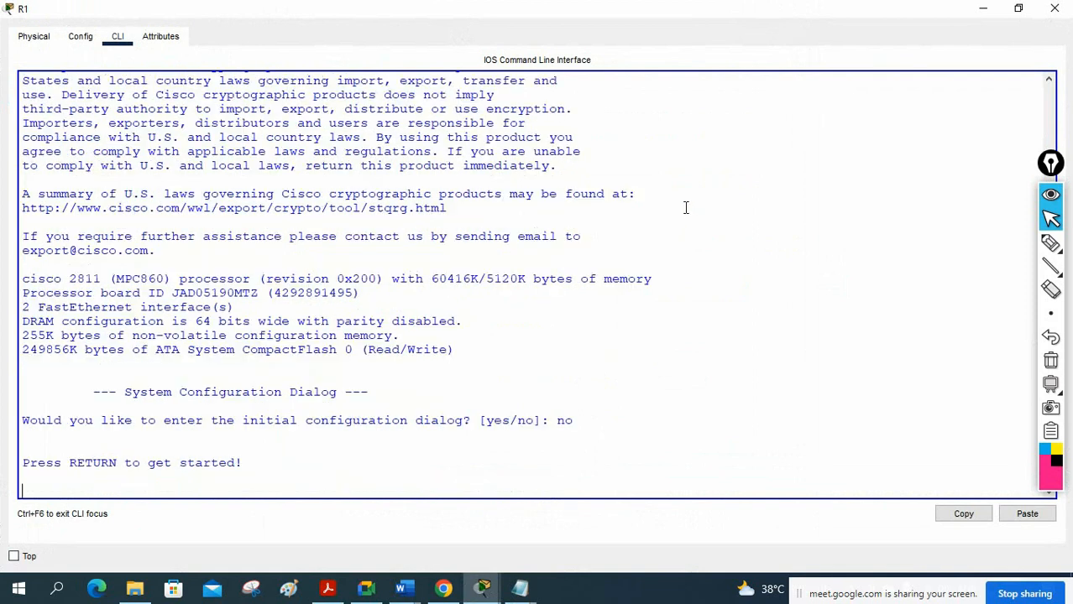
# Paste the copied R1 configuration block into R1's command line and minimize the router window.
pyautogui.rightClick(363, 296)
pyautogui.click(396, 322)
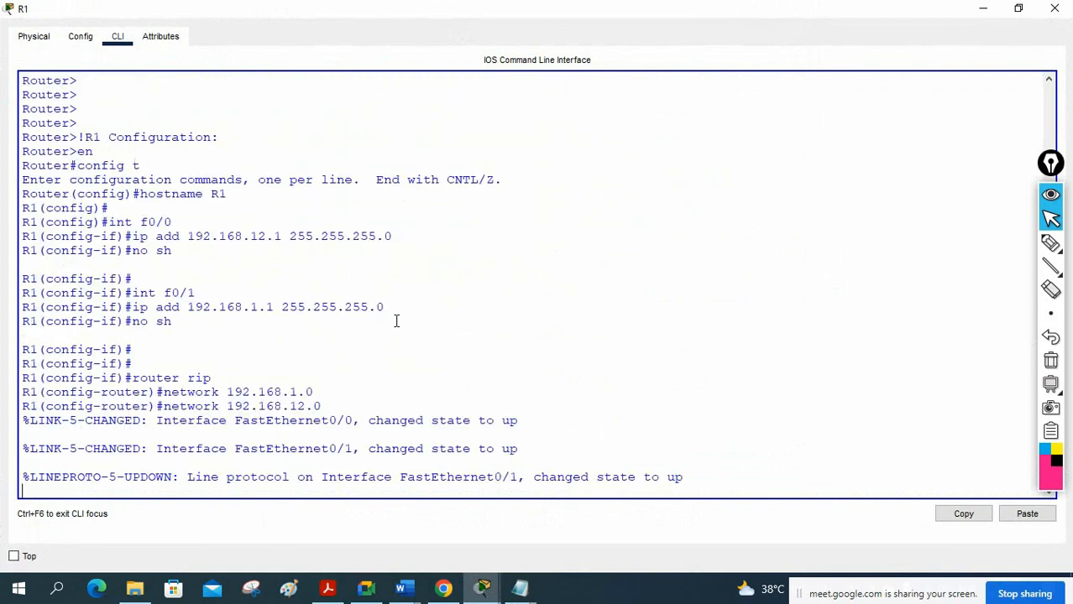
pyautogui.moveTo(70, 134); pyautogui.dragTo(648, 458)
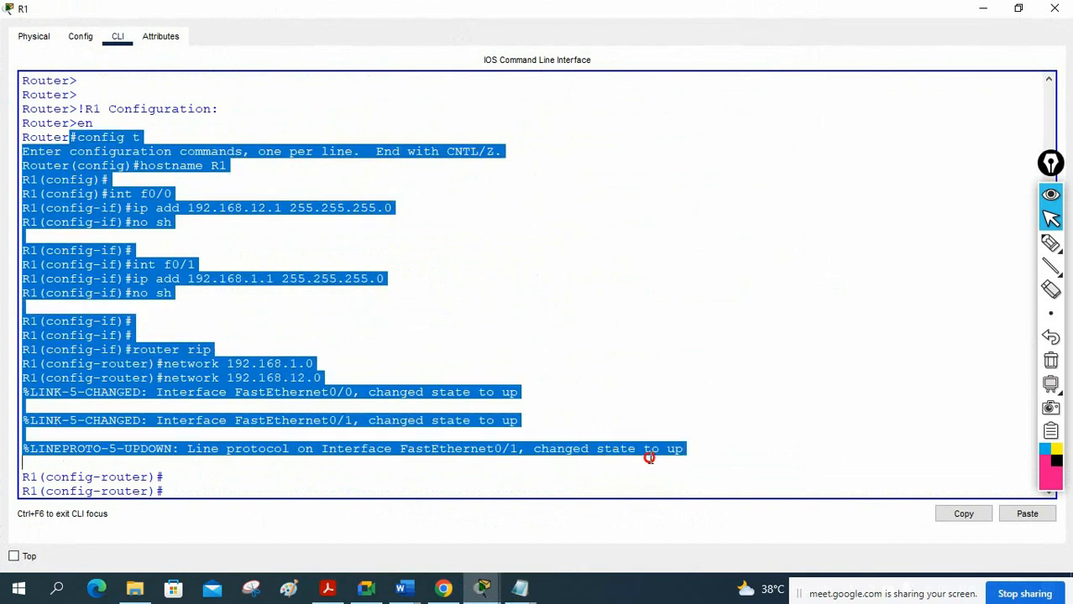
pyautogui.click(983, 9)
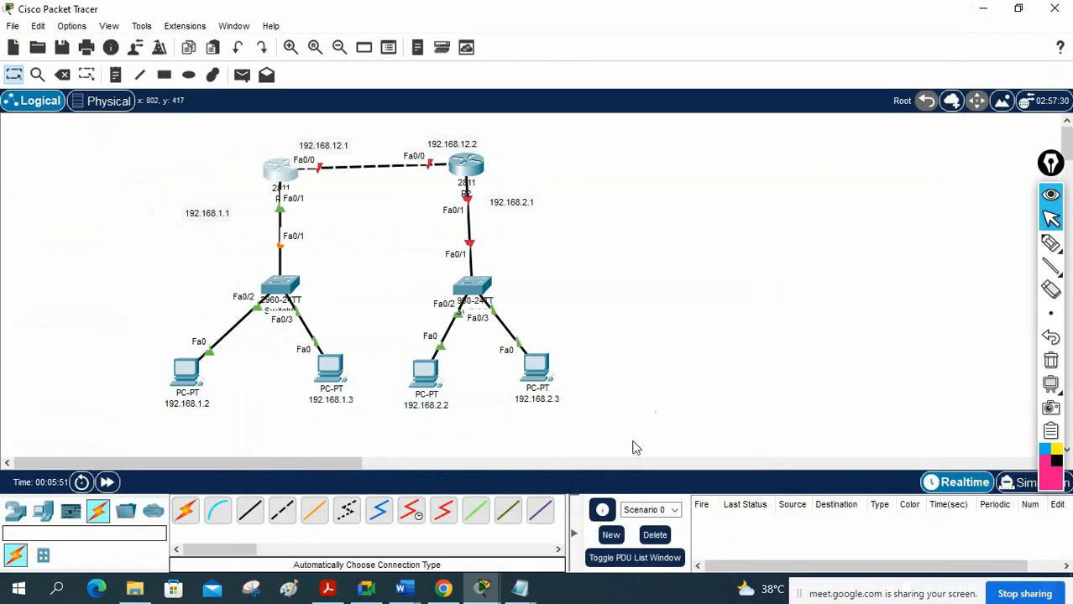
# Switch to the untitled Notepad file and copy the R2 configuration block, from its heading through the network 192.168.12.0 line.
pyautogui.moveTo(522, 591)
pyautogui.click(567, 516)
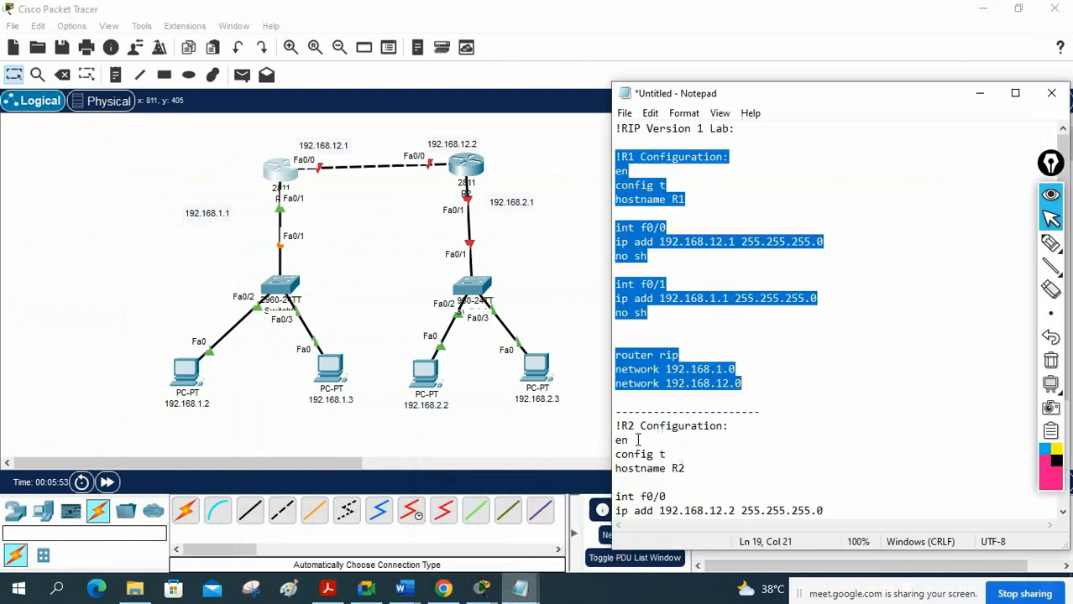
pyautogui.scroll(-4, 730, 297)
pyautogui.moveTo(751, 501); pyautogui.dragTo(609, 274)
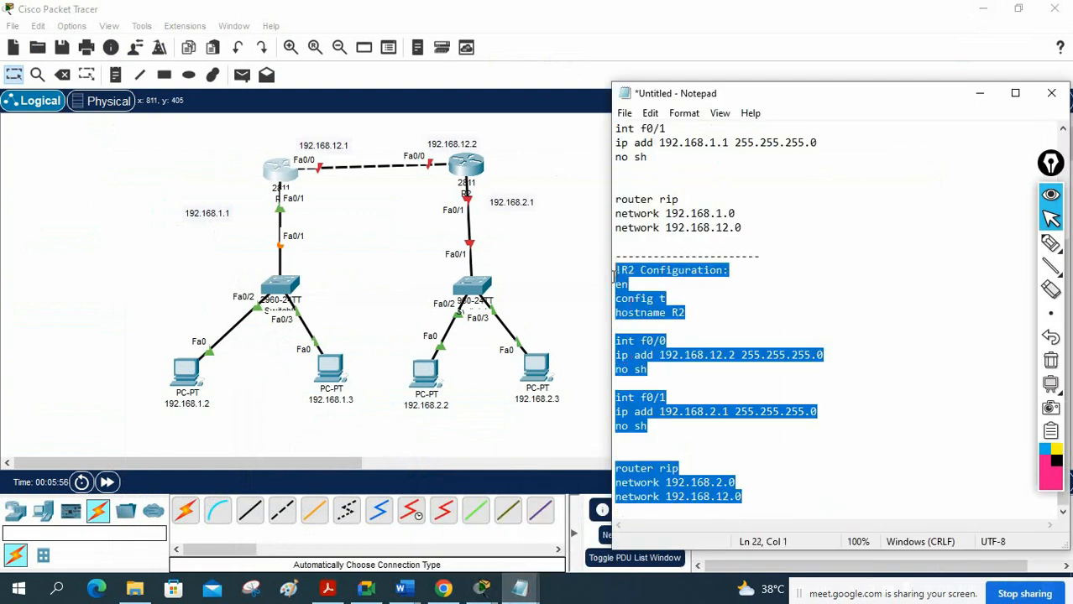
# Open router R2's command line interface in the topology and maximize its window.
pyautogui.click(465, 170)
pyautogui.click(379, 49)
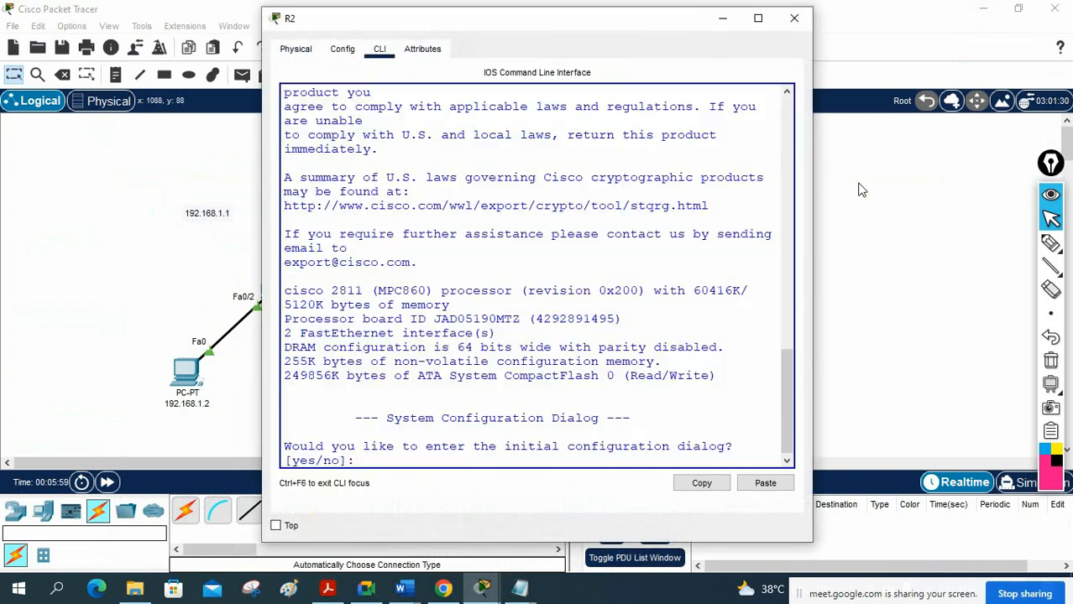
pyautogui.moveTo(815, 175); pyautogui.dragTo(1027, 172)
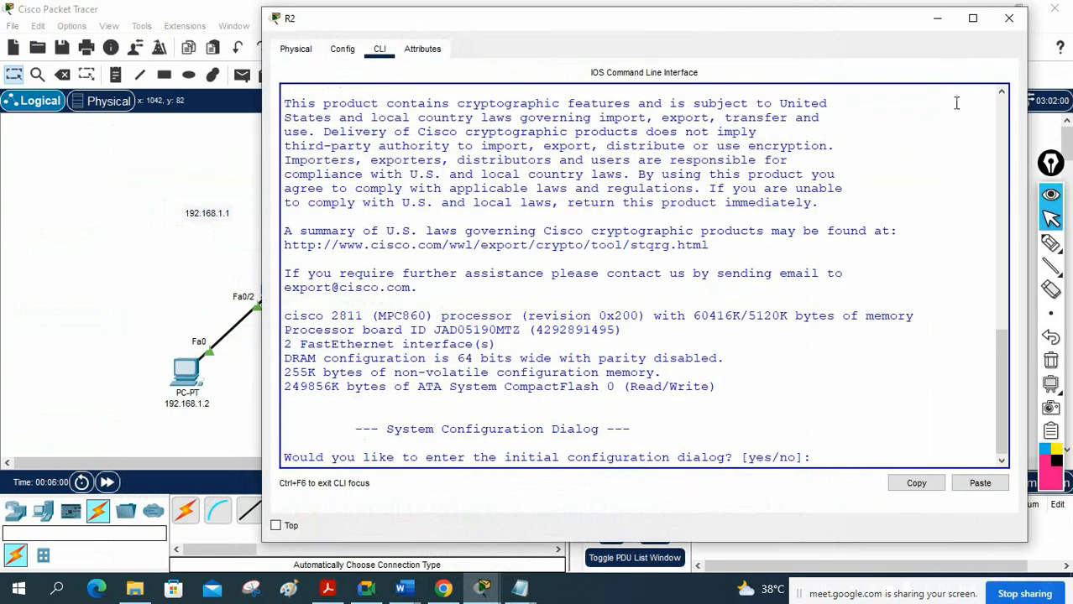
pyautogui.click(975, 18)
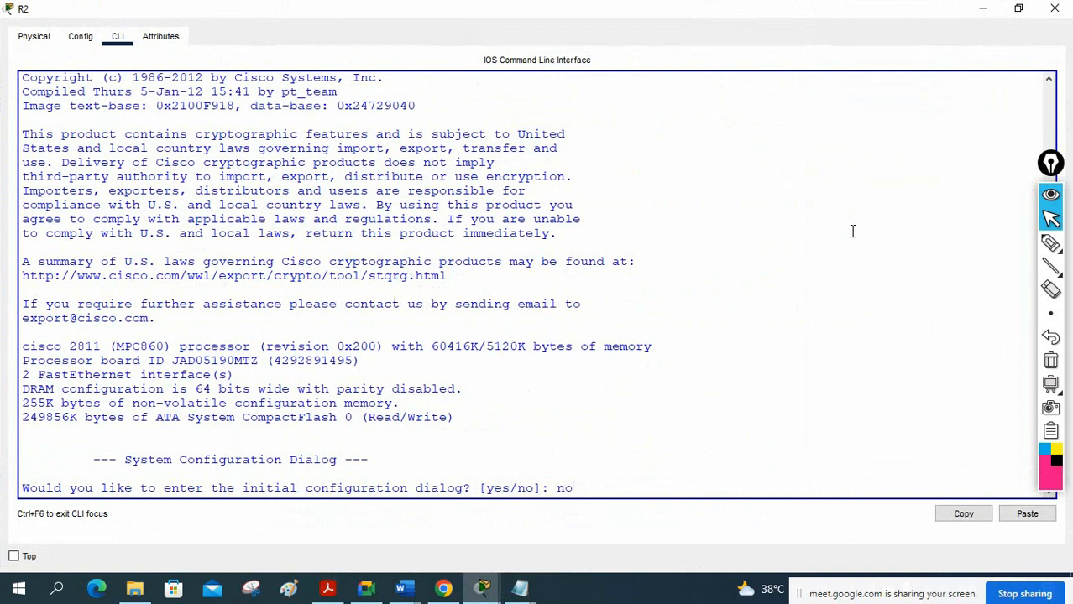
# Decline R2's initial configuration dialog with no and bring up the router's user prompt.
pyautogui.write('no')
pyautogui.press('Return')
pyautogui.press('Return')
pyautogui.press('Return')
pyautogui.press('Return')
pyautogui.press('Return')
pyautogui.press('Return')
pyautogui.press('Return')
pyautogui.press('Return')
pyautogui.press('Return')
pyautogui.press('Return')
pyautogui.press('Return')
pyautogui.press('Return')
pyautogui.press('Return')
pyautogui.press('Return')
pyautogui.press('Return')
pyautogui.press('Return')
pyautogui.press('Return')
pyautogui.press('Return')
# Paste the copied R2 configuration, exit configuration mode, save it with wr, and close R2's window.
pyautogui.rightClick(542, 325)
pyautogui.click(570, 353)
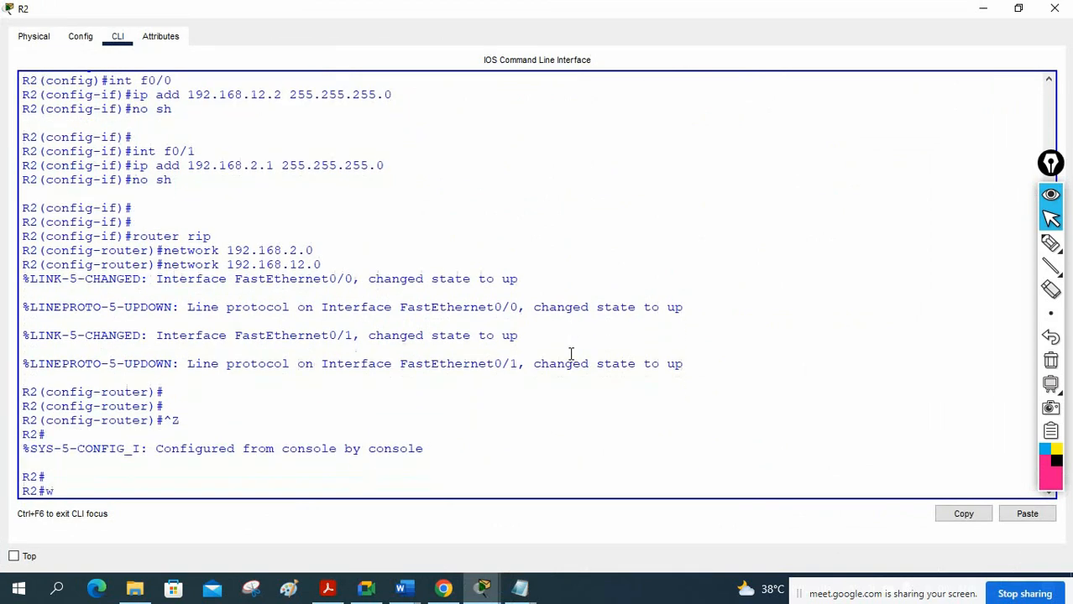
pyautogui.click(1054, 10)
# Reopen R1's command line, exit configuration mode, save the configuration with wr, and close the window.
pyautogui.click(280, 177)
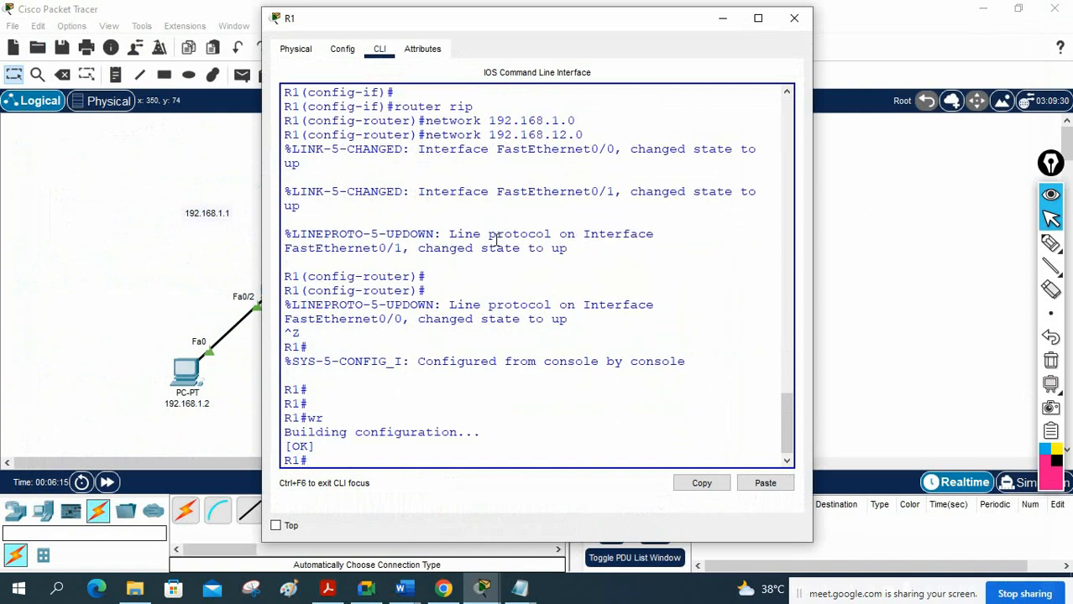
pyautogui.click(793, 25)
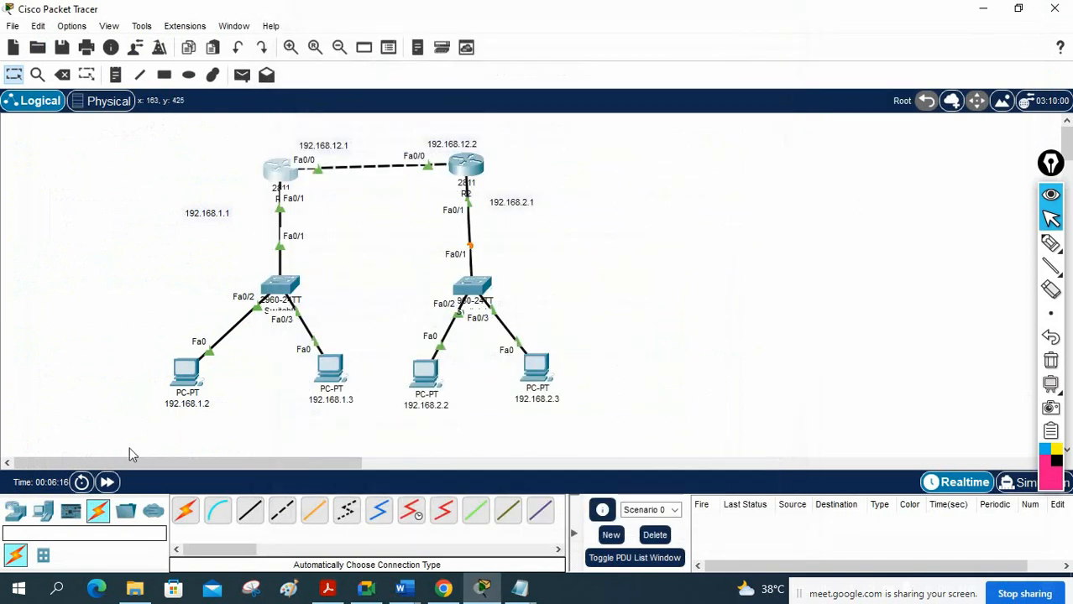
# Open the command prompt on PC 192.168.1.2 and ping 192.168.2.2 twice.
pyautogui.click(189, 371)
pyautogui.moveTo(613, 24); pyautogui.dragTo(914, 121)
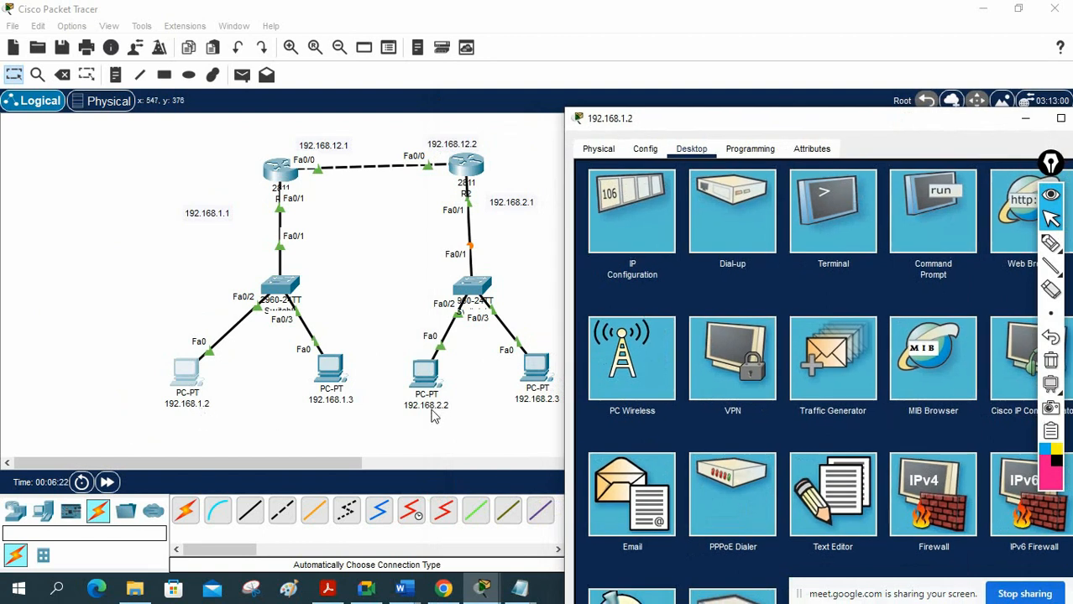
pyautogui.click(952, 221)
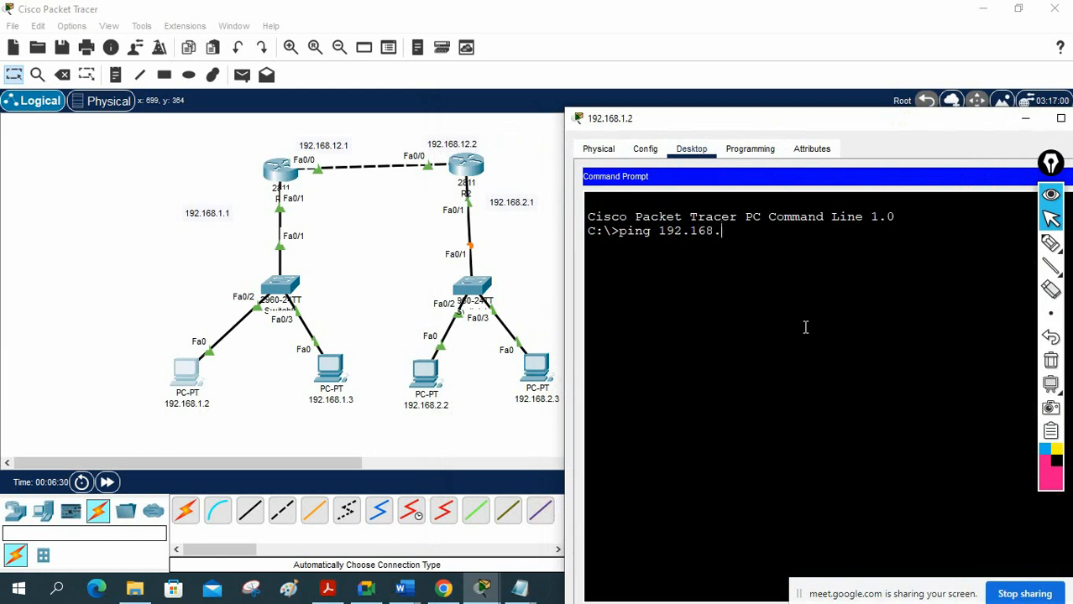
pyautogui.write('ping 192.168.2.2')
pyautogui.press('Return')
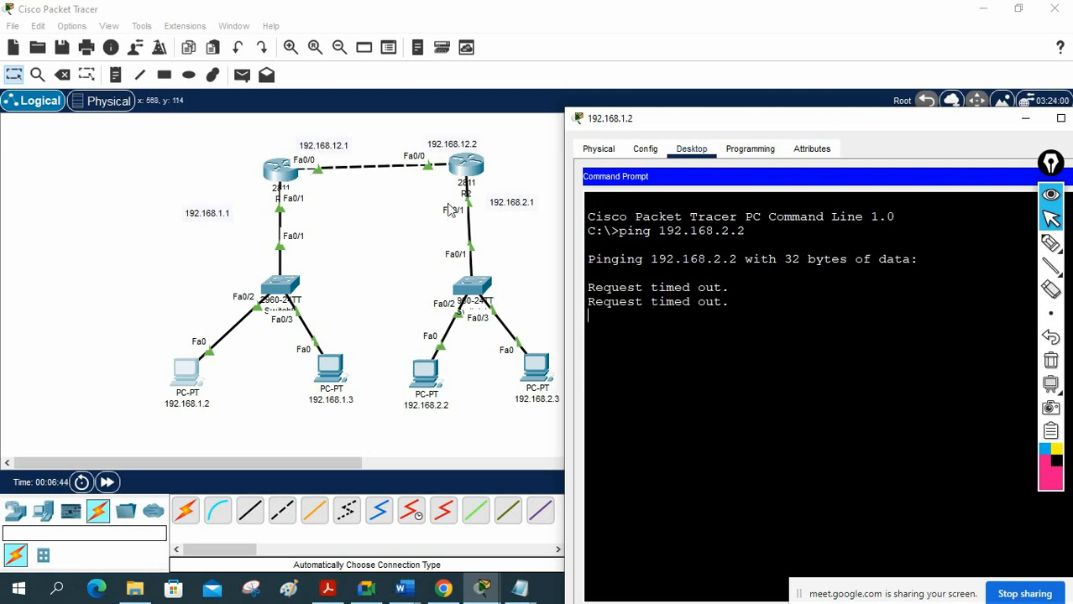
pyautogui.press('Up')
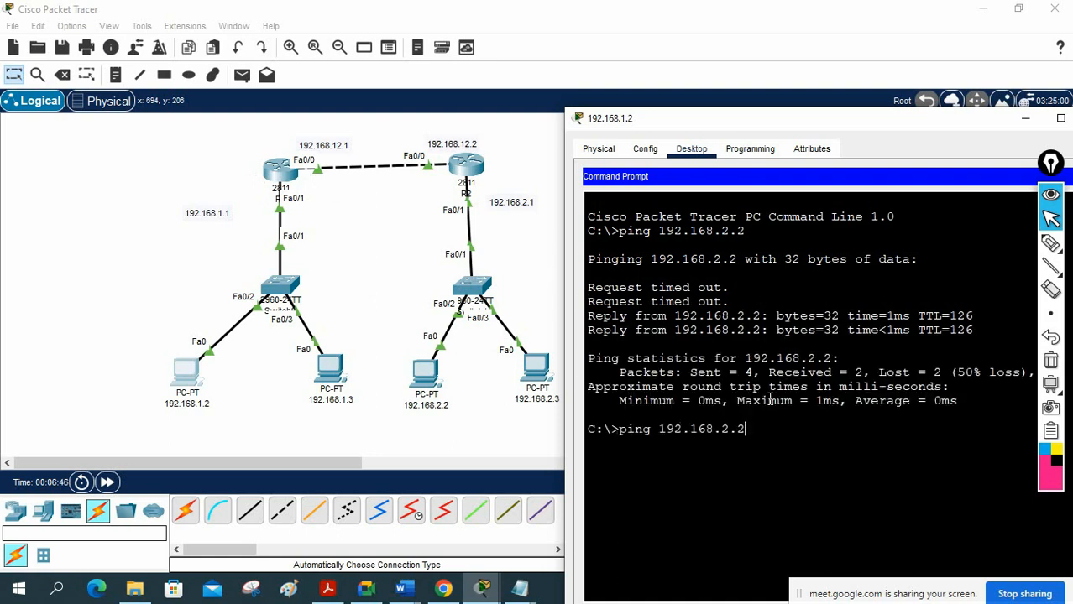
pyautogui.press('Return')
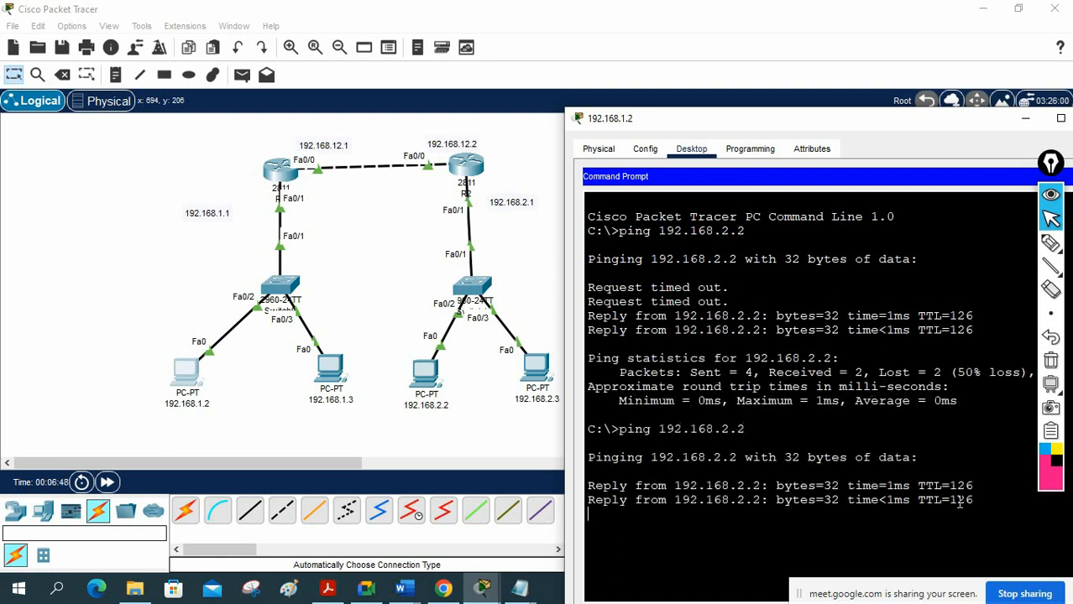
# Open R1's command line in a maximized window and display the routing table with sh ip route.
pyautogui.click(287, 172)
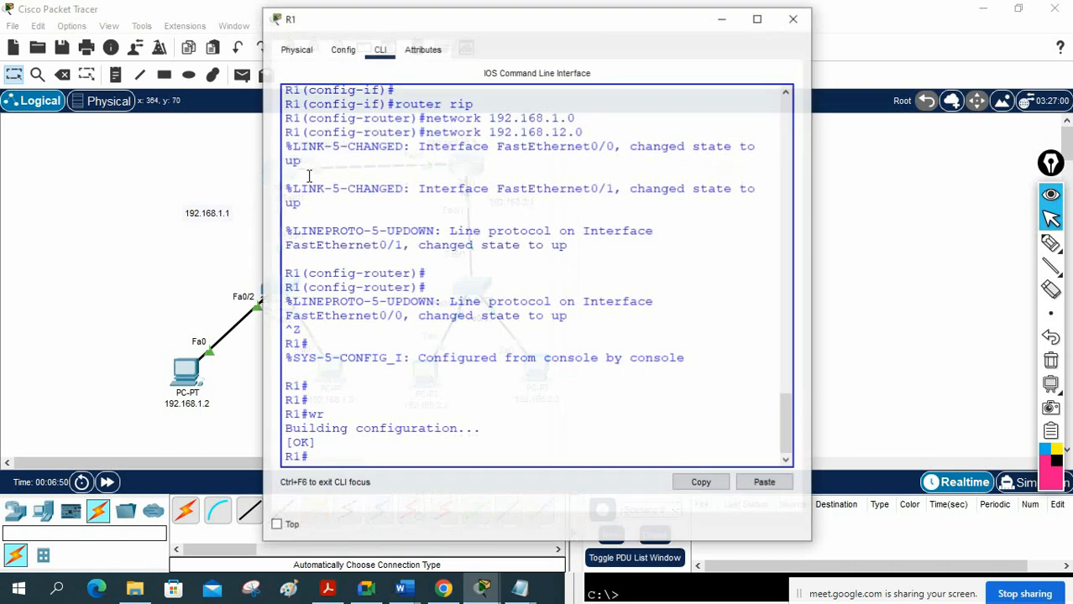
pyautogui.click(760, 20)
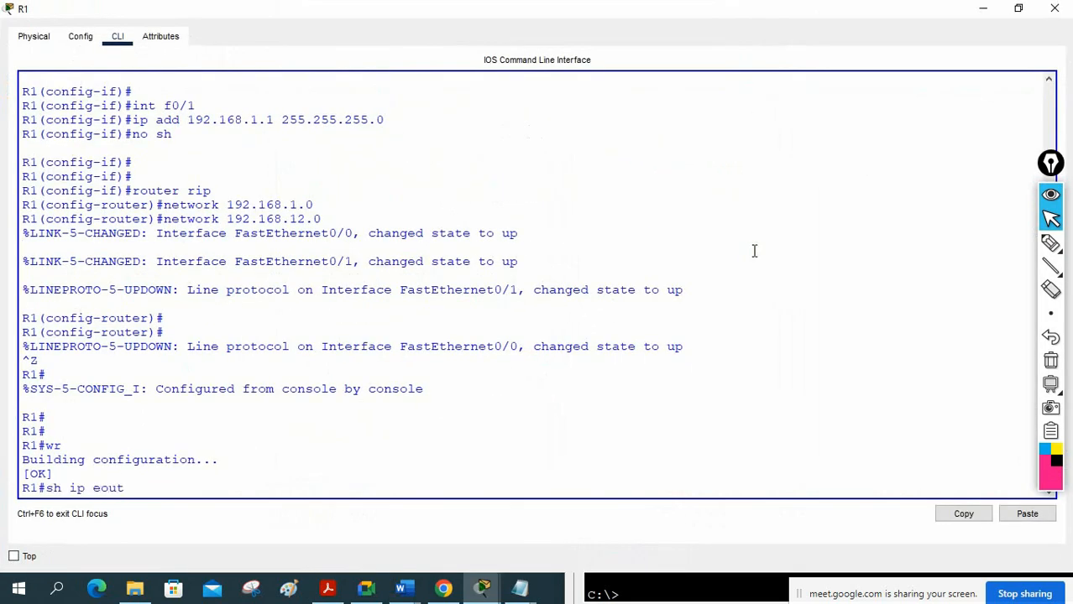
pyautogui.write('u')
pyautogui.press('Tab')
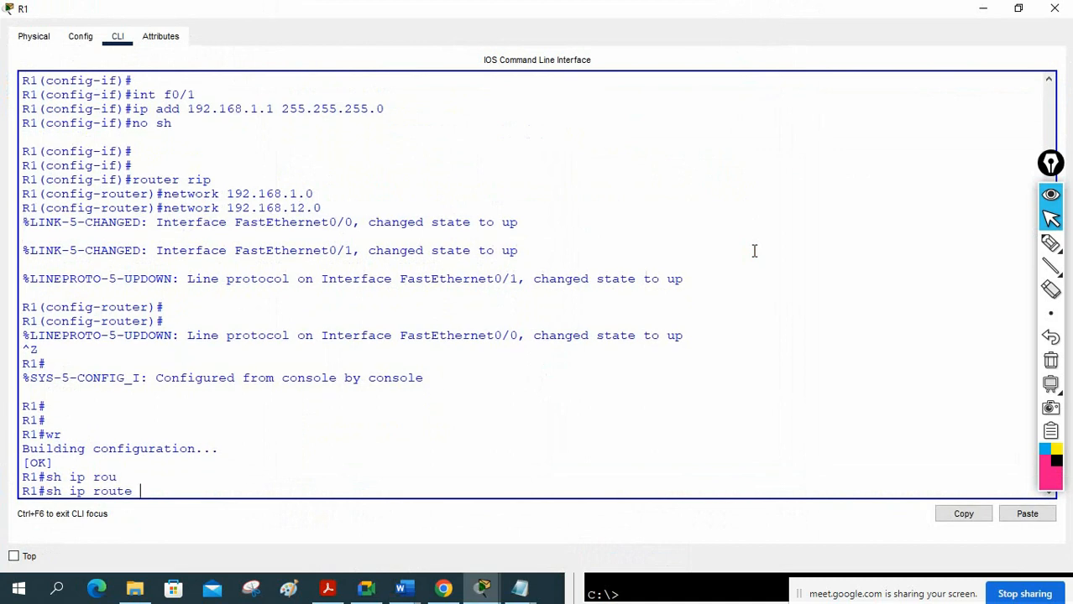
pyautogui.press('Return')
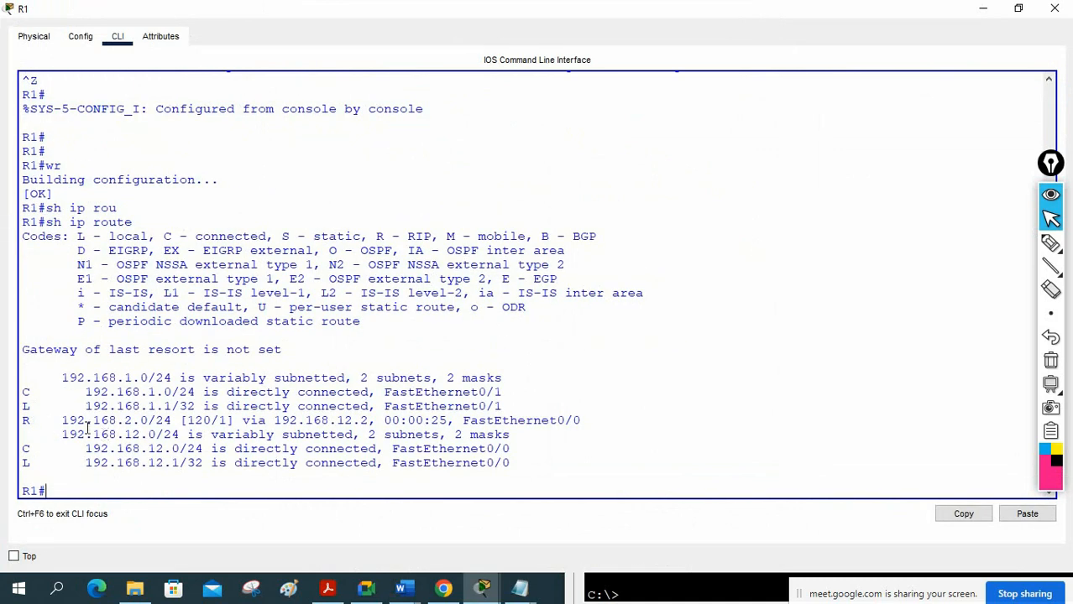
# Examine the R route in the table against the code legend, including its administrative distance and metric.
pyautogui.moveTo(30, 422); pyautogui.dragTo(581, 421)
pyautogui.click(39, 421)
pyautogui.moveTo(23, 238); pyautogui.dragTo(378, 330)
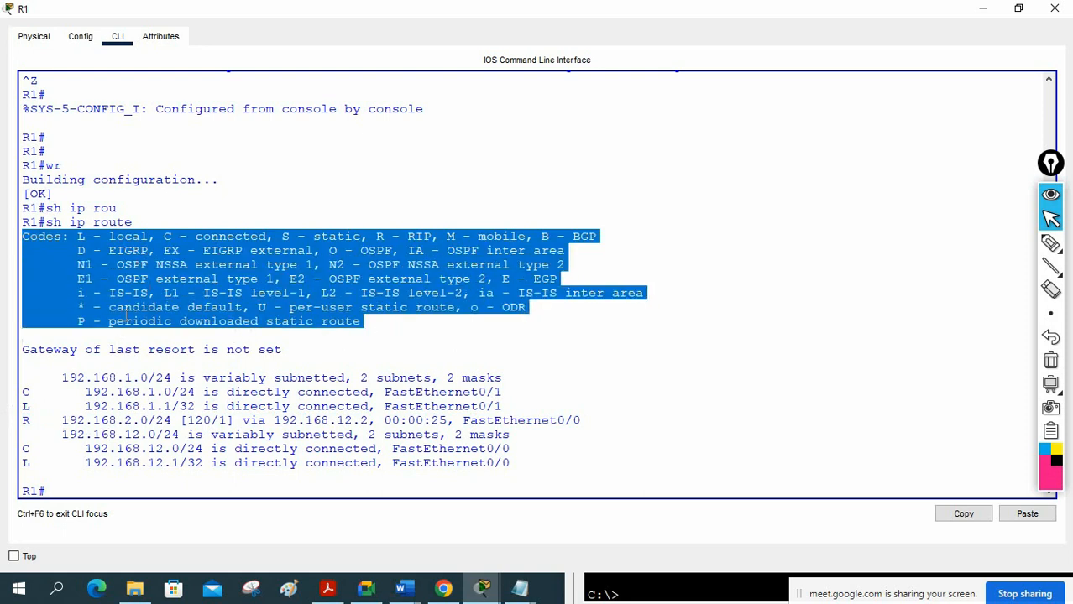
pyautogui.click(125, 319)
pyautogui.moveTo(378, 236); pyautogui.dragTo(428, 237)
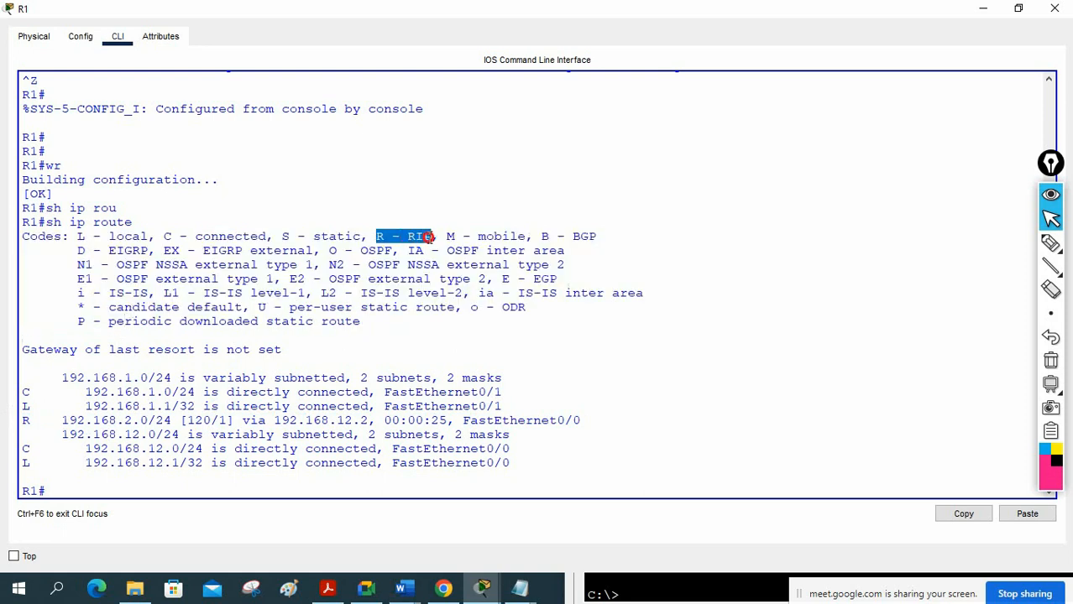
pyautogui.moveTo(22, 420); pyautogui.dragTo(214, 420)
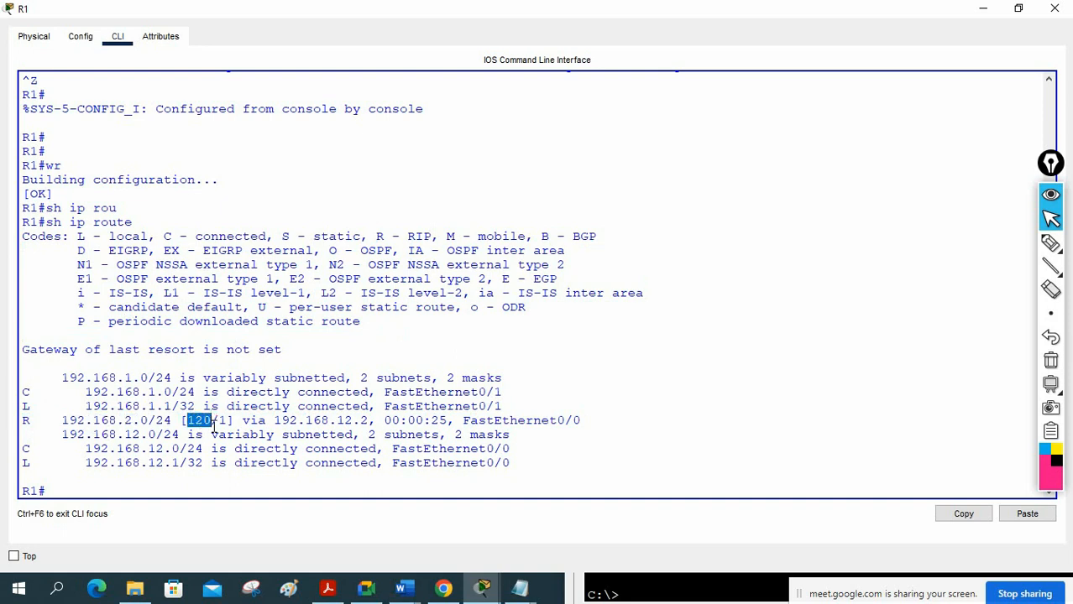
pyautogui.moveTo(220, 420); pyautogui.dragTo(226, 420)
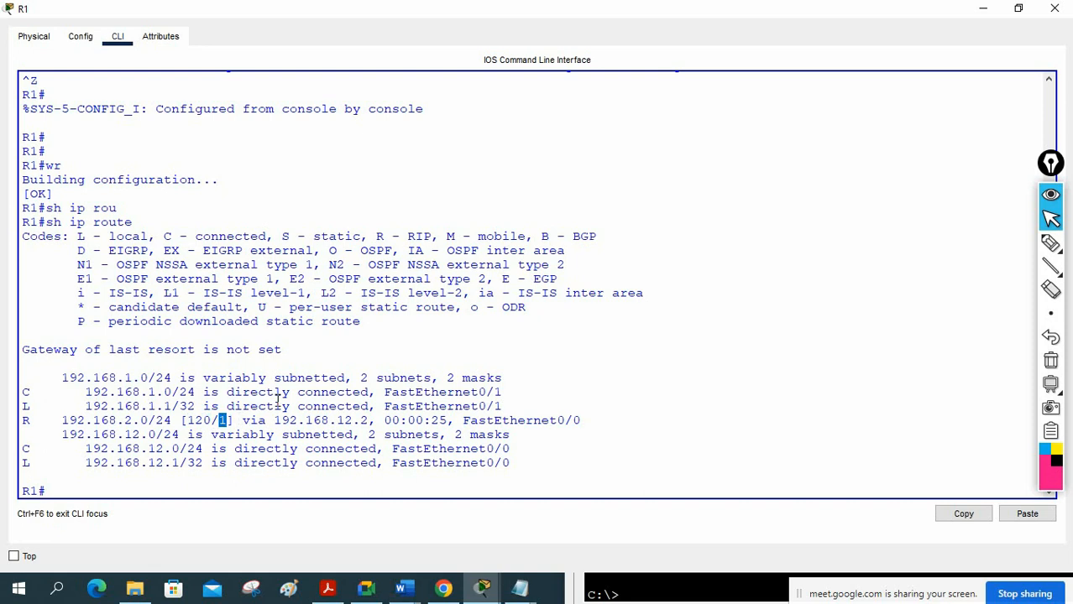
# Compare the RIP route's hop count with the topology, and examine its next-hop address and timer in R1's routing table.
pyautogui.moveTo(632, 8); pyautogui.dragTo(659, 314)
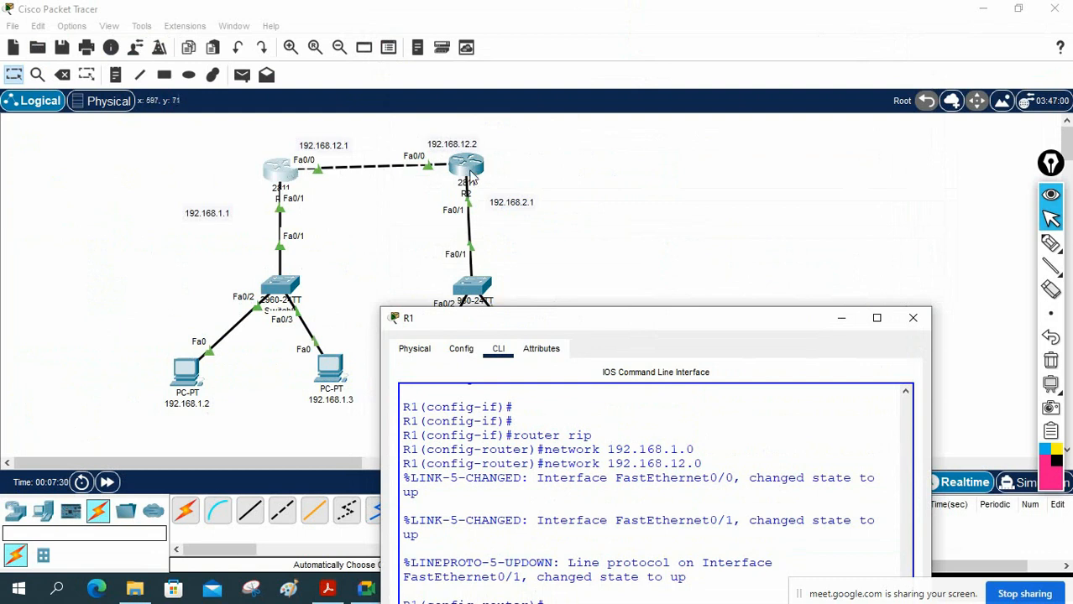
pyautogui.doubleClick(518, 319)
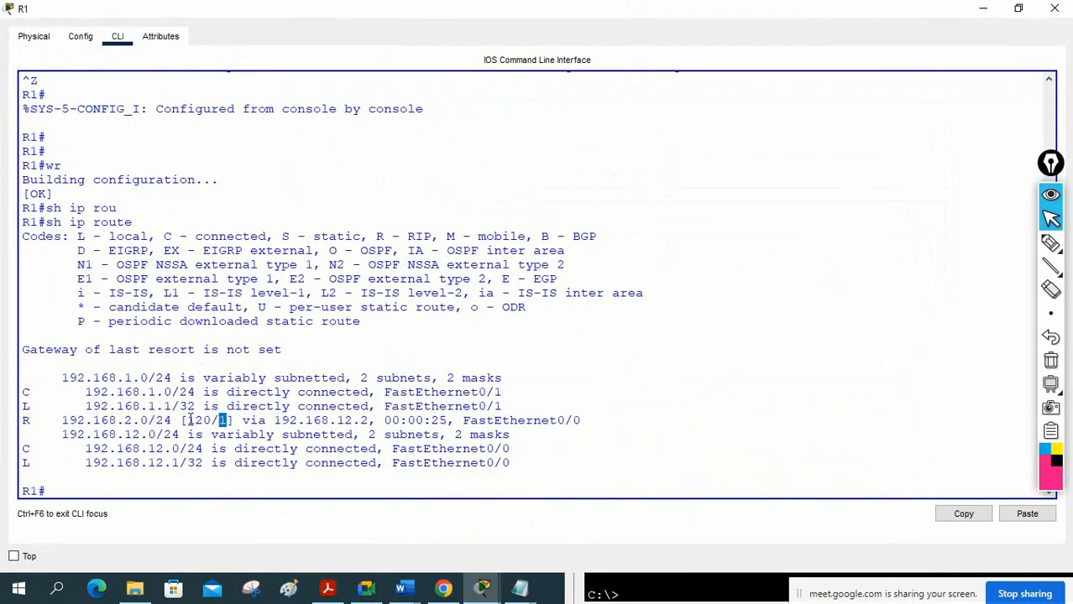
pyautogui.moveTo(186, 419); pyautogui.dragTo(197, 420)
pyautogui.click(218, 420)
pyautogui.moveTo(274, 420); pyautogui.dragTo(447, 423)
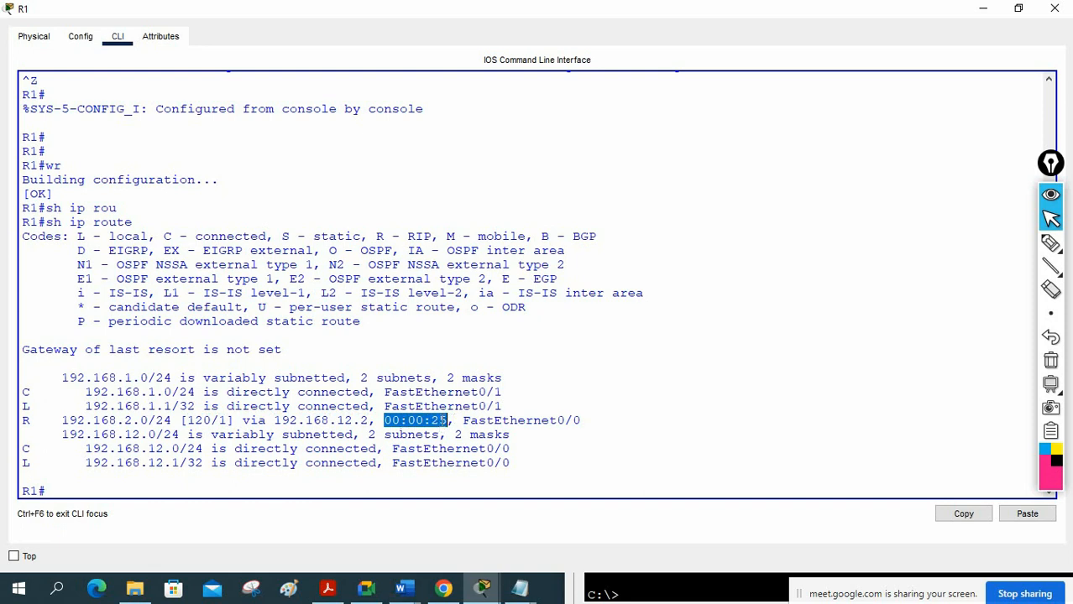
# Rerun sh ip route on R1, examine the RIP route's timer and exit interface, and close the router window.
pyautogui.press('Return')
pyautogui.press('Return')
pyautogui.press('Up')
pyautogui.press('Return')
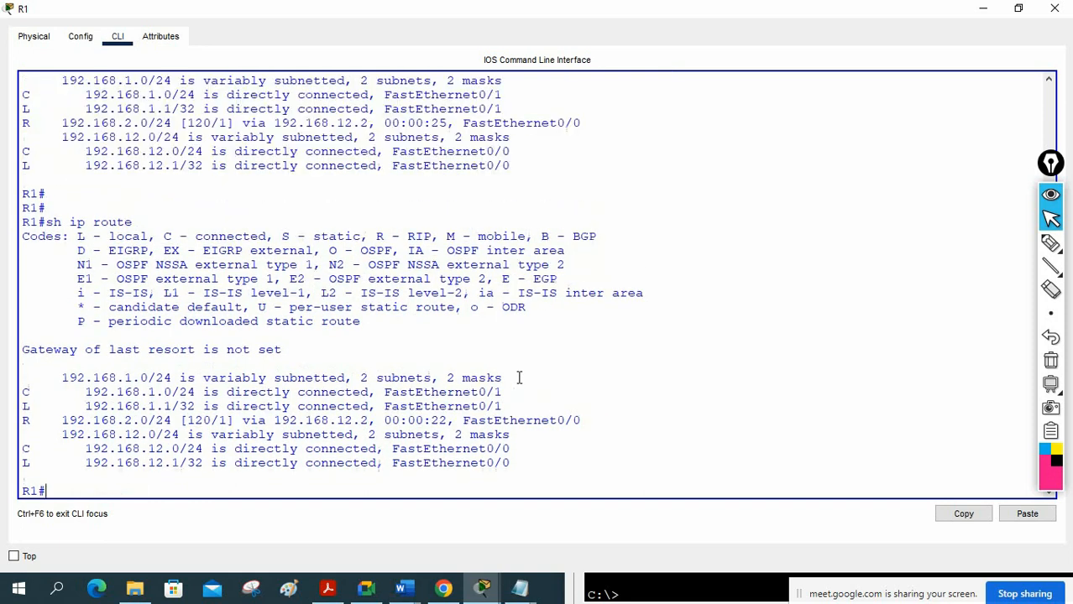
pyautogui.moveTo(449, 424); pyautogui.dragTo(385, 420)
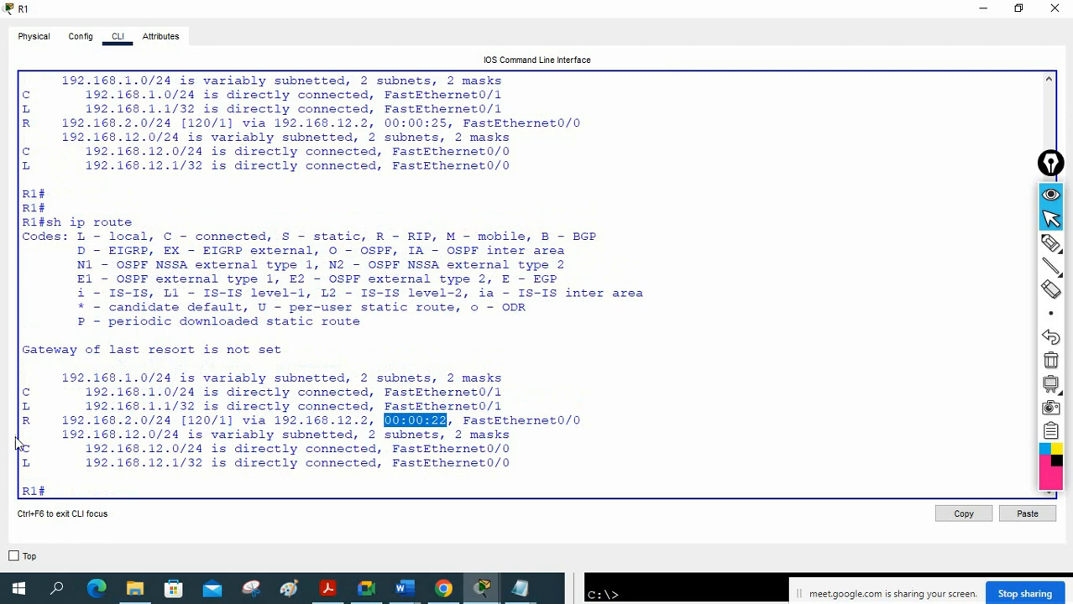
pyautogui.moveTo(22, 421); pyautogui.dragTo(470, 422)
pyautogui.click(596, 420)
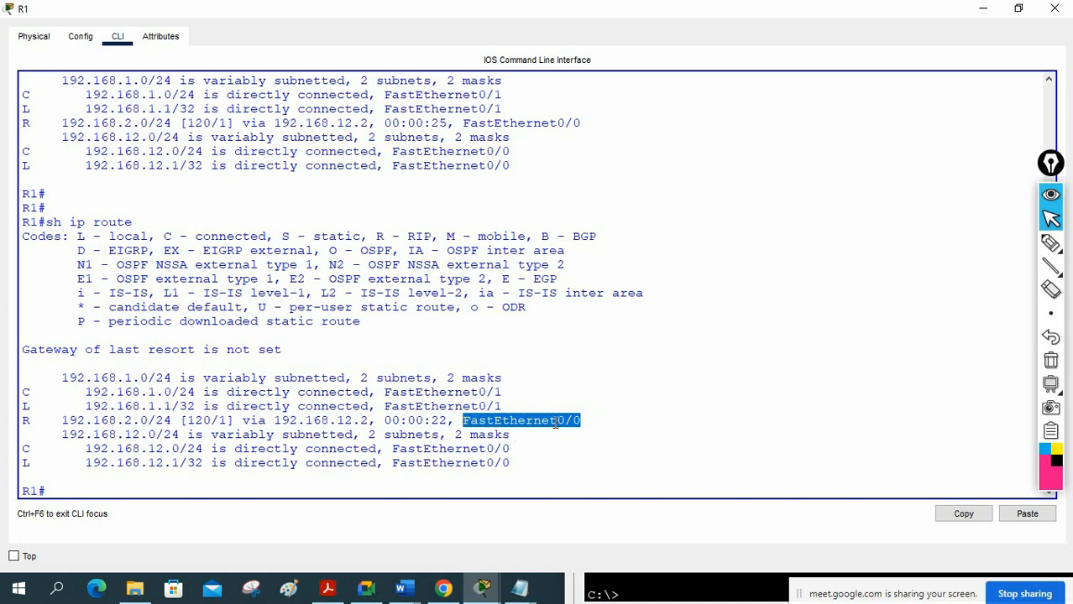
pyautogui.click(1056, 14)
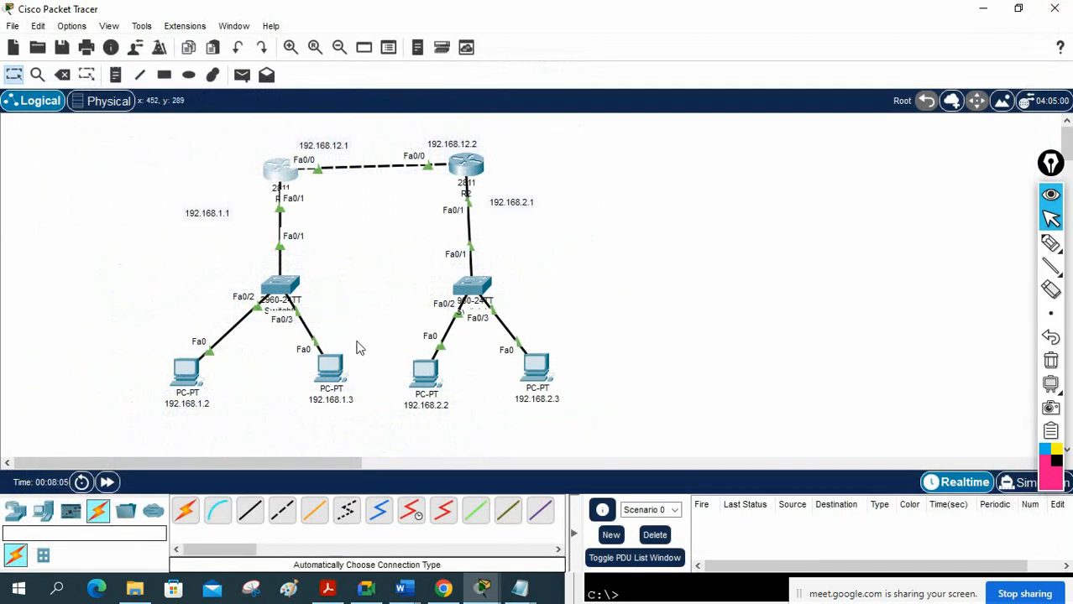
# Review the router rip and network statements of the R1 block in the untitled Notepad file.
pyautogui.moveTo(519, 594)
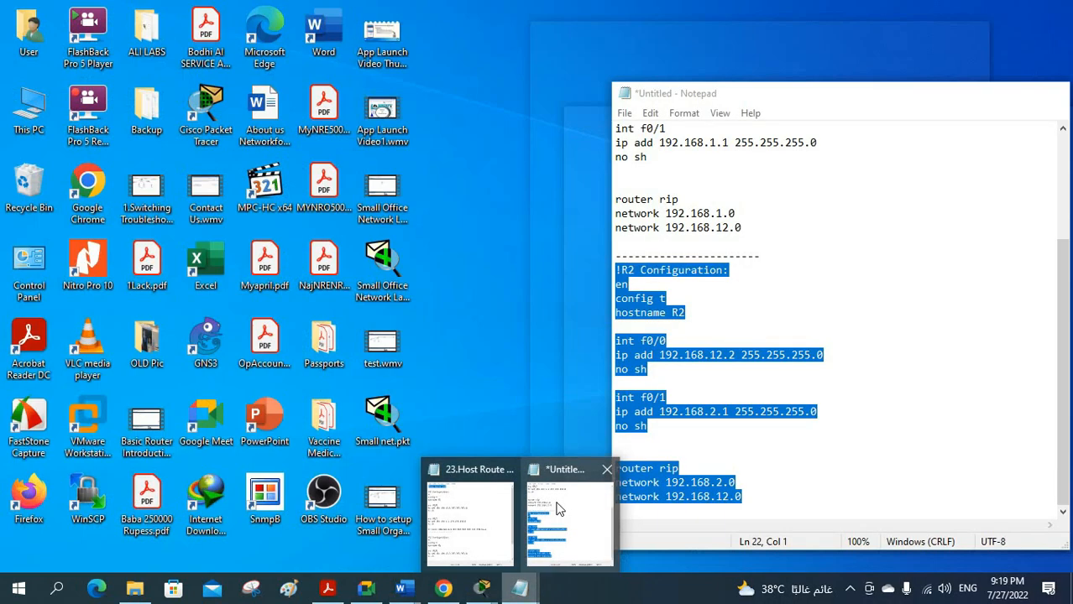
pyautogui.click(556, 502)
pyautogui.scroll(4, 735, 323)
pyautogui.moveTo(757, 386); pyautogui.dragTo(613, 352)
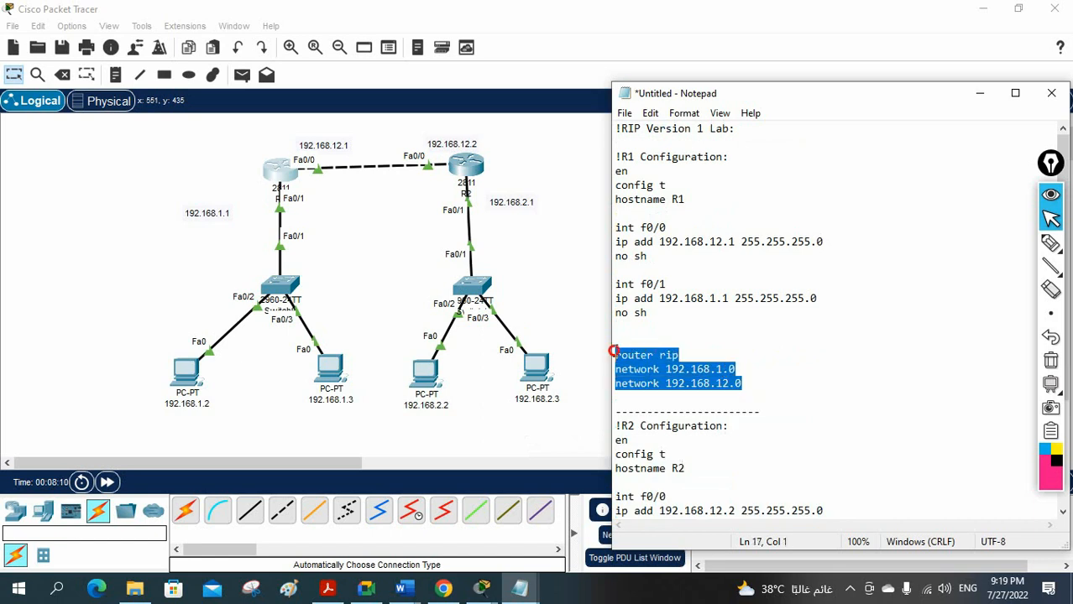
pyautogui.click(665, 369)
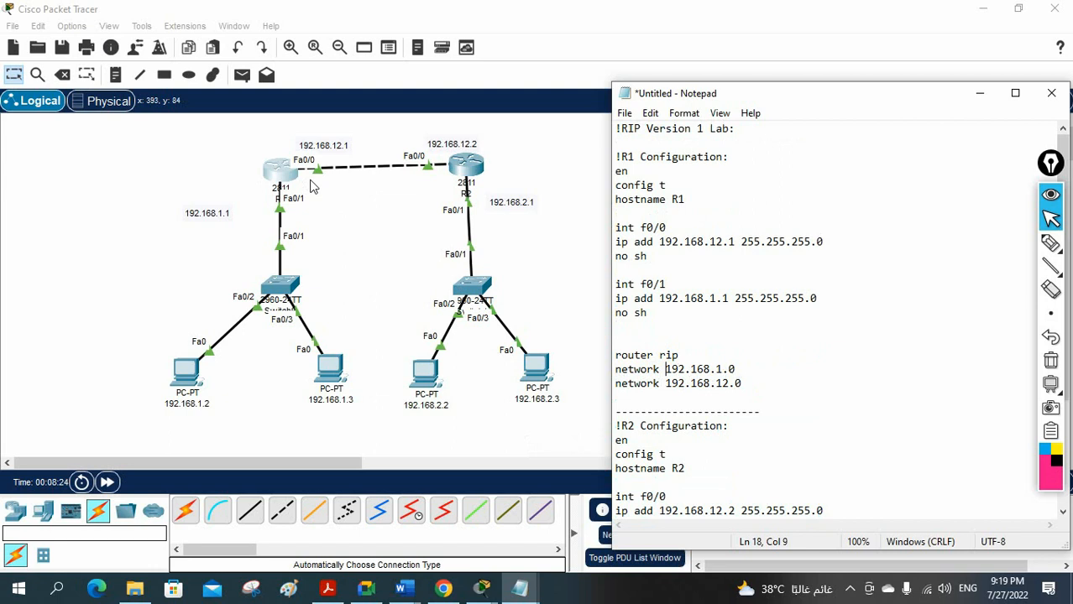
# Sketch two extra links from R1 with the annotation pen and label the upper one 1.1.1.1.
pyautogui.click(1050, 242)
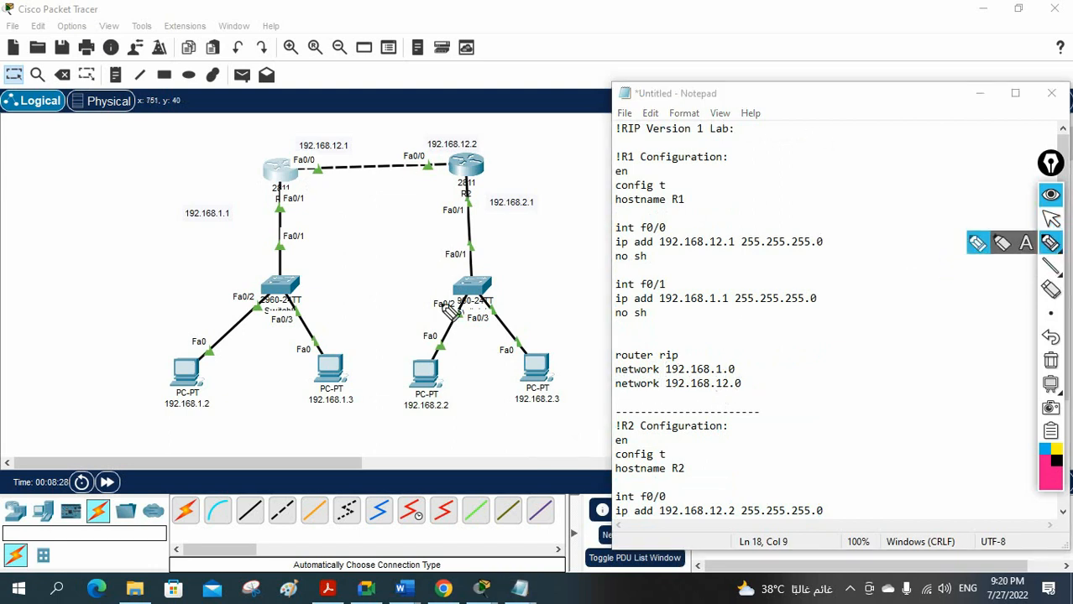
pyautogui.click(270, 171)
pyautogui.moveTo(271, 170)
pyautogui.mouseDown()
pyautogui.moveTo(183, 173)
pyautogui.moveTo(245, 225)
pyautogui.mouseUp()
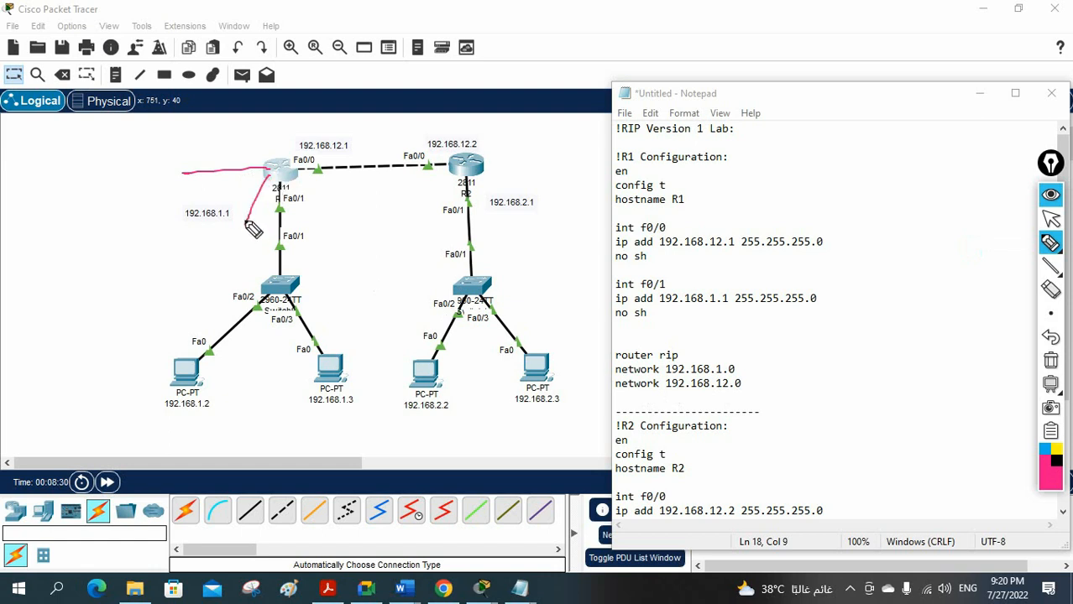
pyautogui.moveTo(196, 151)
pyautogui.mouseDown()
pyautogui.moveTo(202, 164)
pyautogui.moveTo(247, 149)
pyautogui.mouseUp()
pyautogui.click(206, 159)
pyautogui.click(218, 155)
pyautogui.click(229, 148)
# Label the lower sketched link 2.2.2.2 and mark where both sketched links meet R1.
pyautogui.moveTo(246, 236)
pyautogui.mouseDown()
pyautogui.moveTo(261, 242)
pyautogui.moveTo(295, 209)
pyautogui.moveTo(307, 220)
pyautogui.mouseUp()
pyautogui.click(265, 231)
pyautogui.click(286, 220)
pyautogui.click(314, 208)
pyautogui.moveTo(318, 203); pyautogui.dragTo(339, 199)
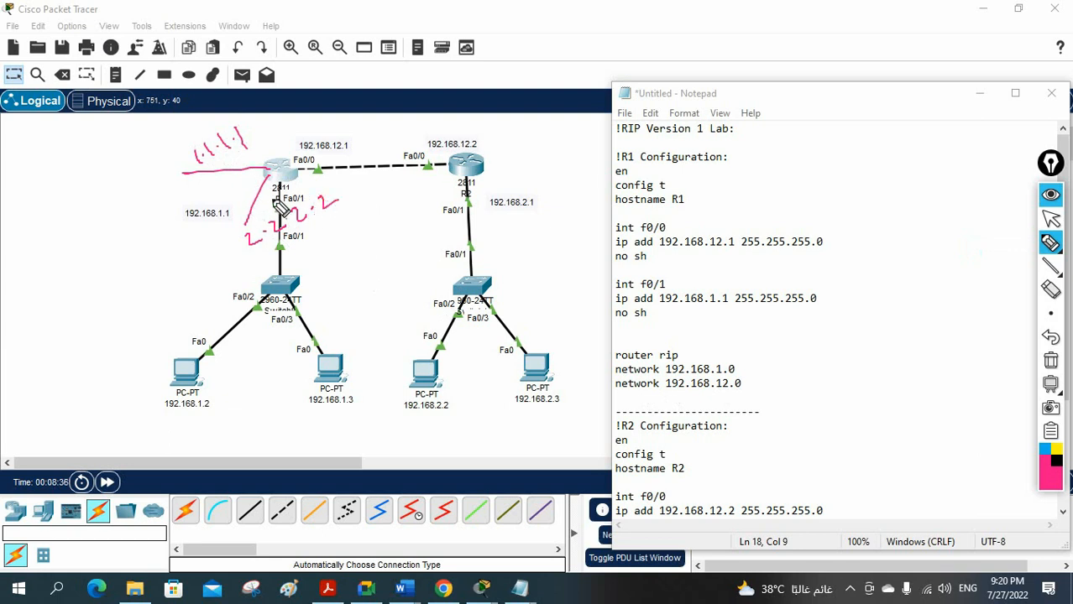
pyautogui.moveTo(244, 161); pyautogui.dragTo(243, 175)
pyautogui.moveTo(256, 185); pyautogui.dragTo(261, 188)
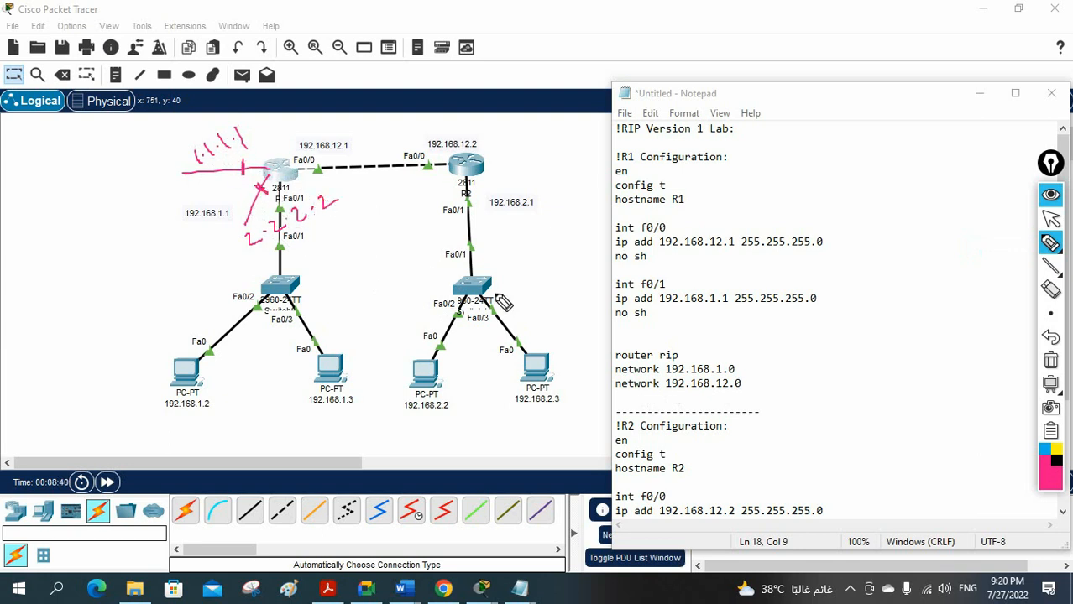
# Handwrite network 1.0.0.0 and network 2.0.0.0 below R1's RIP statements, marking the matching link labels, and clear all annotations.
pyautogui.moveTo(620, 396); pyautogui.dragTo(736, 395)
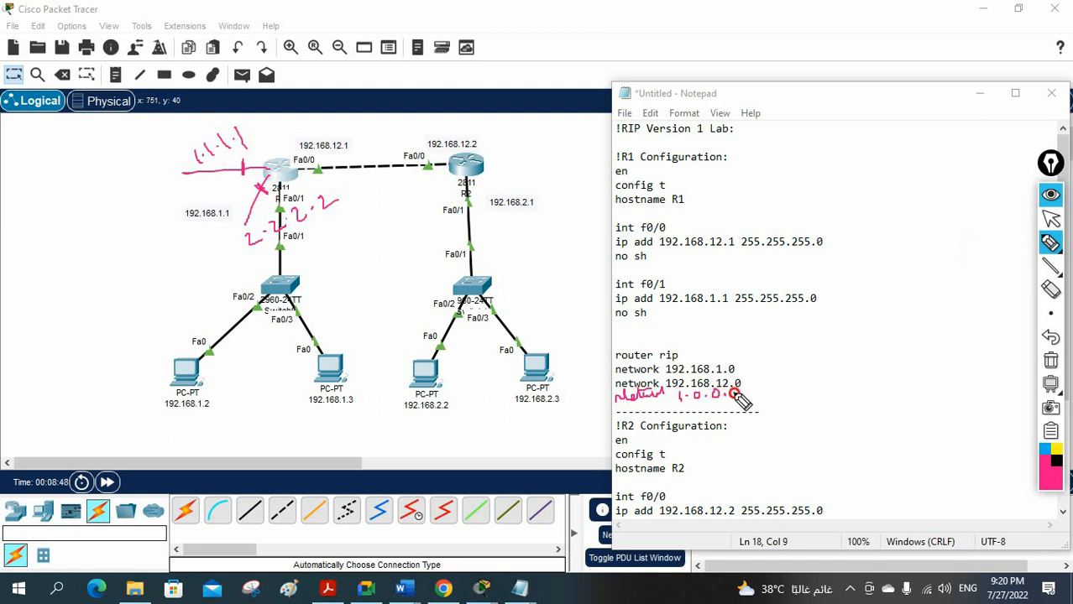
pyautogui.moveTo(252, 132); pyautogui.dragTo(275, 124)
pyautogui.moveTo(615, 407); pyautogui.dragTo(661, 413)
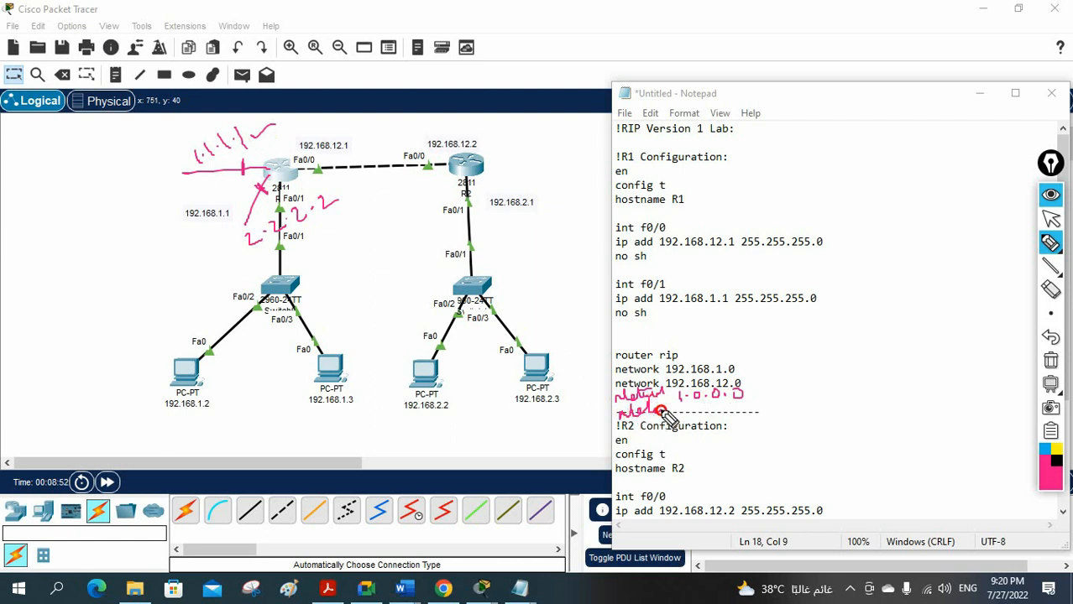
pyautogui.moveTo(247, 243)
pyautogui.mouseDown()
pyautogui.moveTo(353, 206)
pyautogui.moveTo(345, 225)
pyautogui.mouseUp()
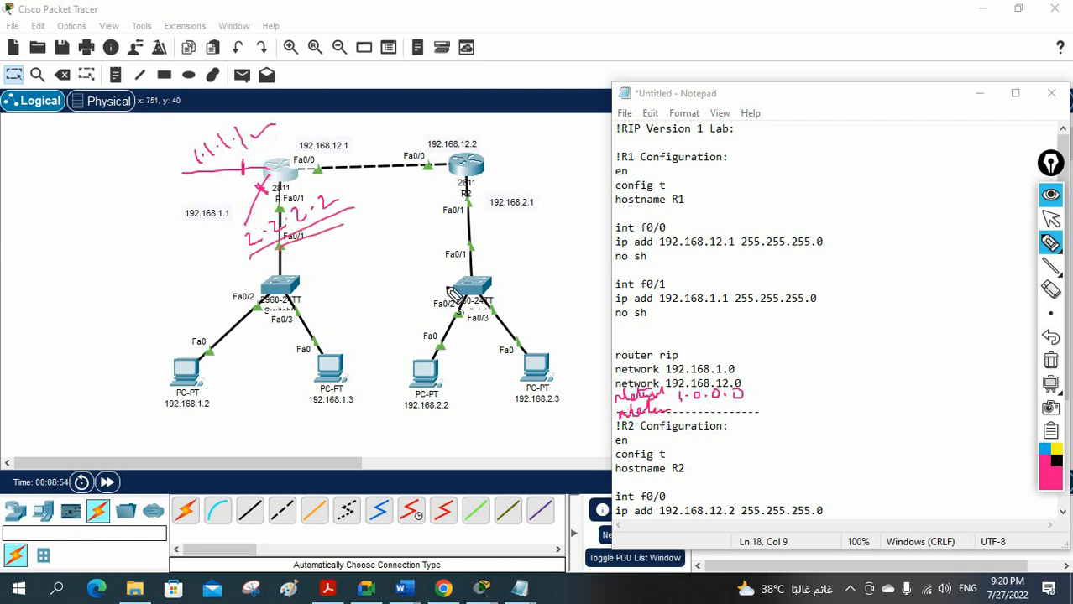
pyautogui.moveTo(678, 411)
pyautogui.mouseDown()
pyautogui.moveTo(761, 409)
pyautogui.moveTo(752, 412)
pyautogui.mouseUp()
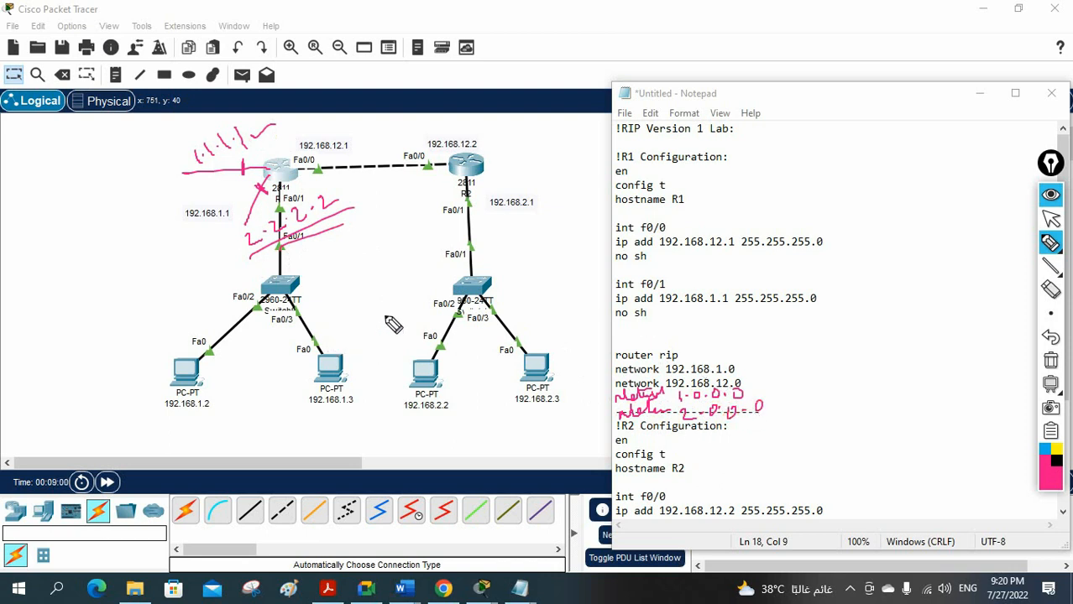
pyautogui.click(1050, 359)
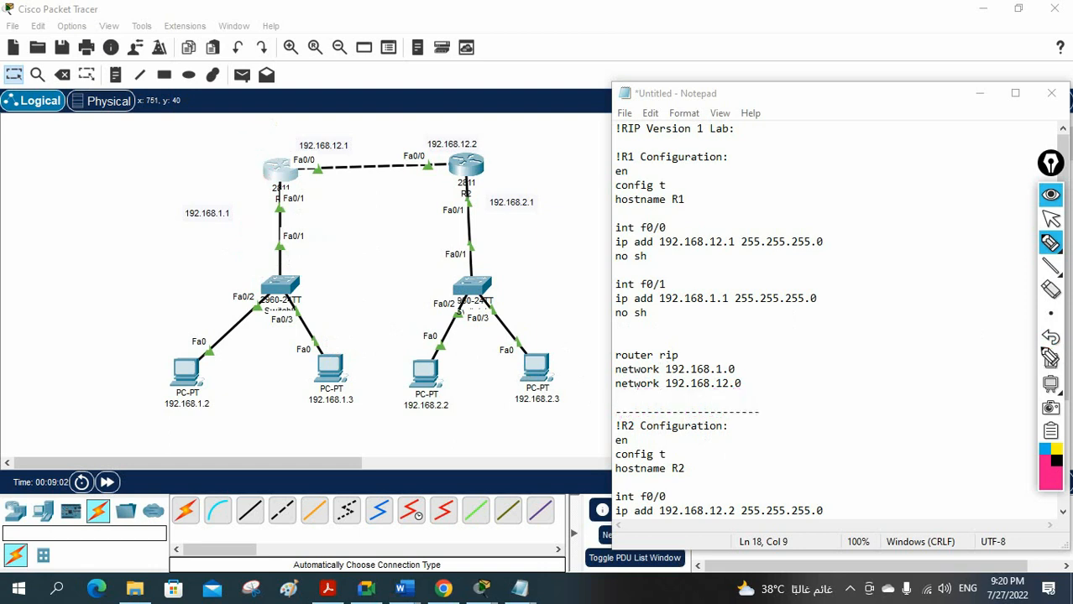
# Cross out R1's Fa0/1 link and network 192.168.1.0, circle the R1–R2 side, underline network 192.168.12.0, and clear the annotations.
pyautogui.moveTo(250, 194)
pyautogui.mouseDown()
pyautogui.moveTo(304, 202)
pyautogui.moveTo(267, 224)
pyautogui.moveTo(239, 203)
pyautogui.mouseUp()
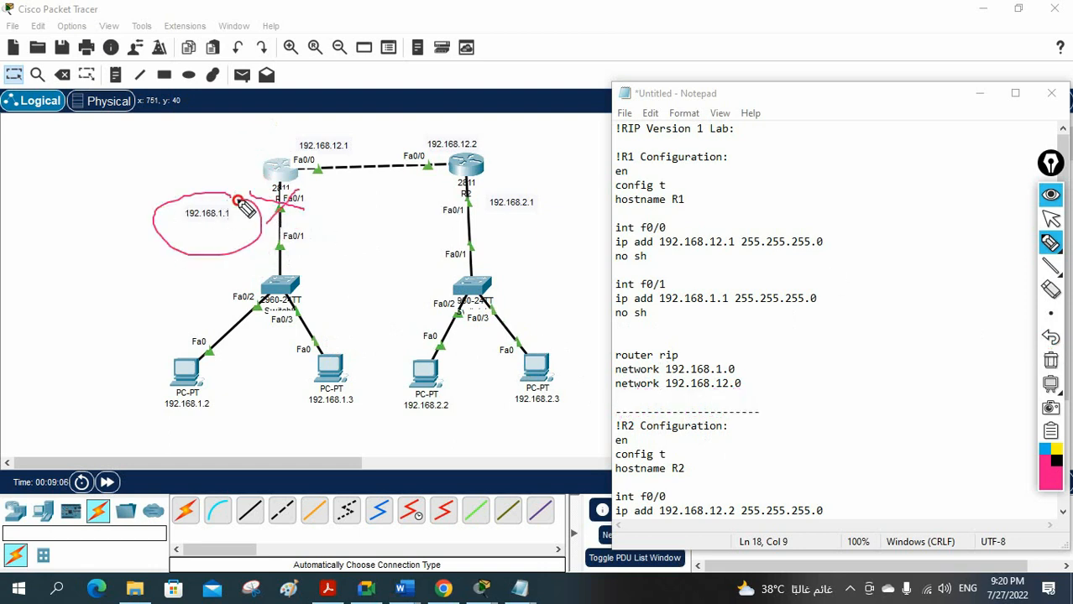
pyautogui.moveTo(617, 370); pyautogui.dragTo(730, 369)
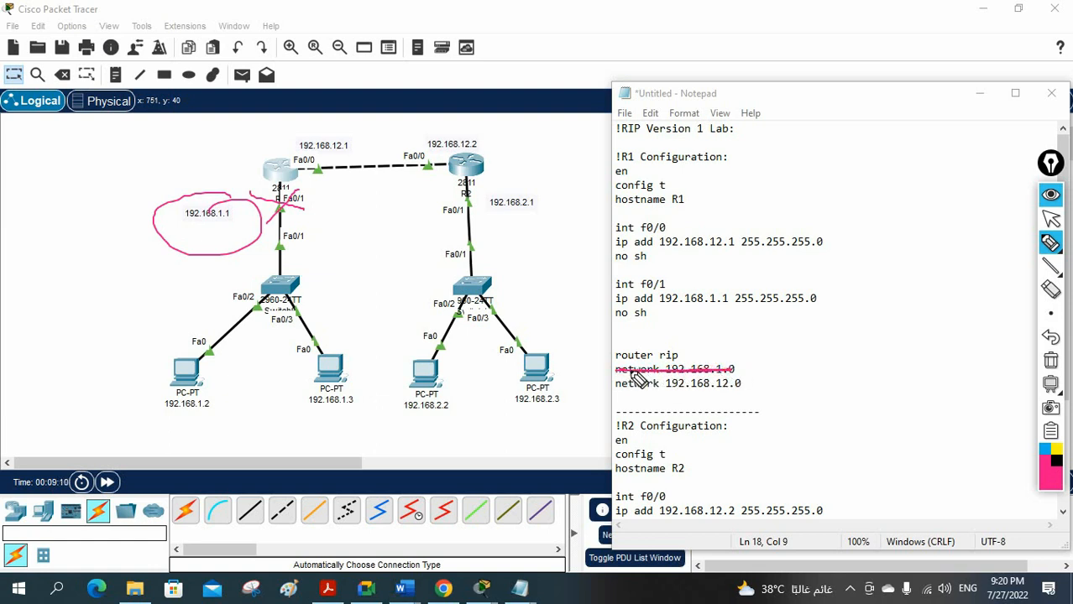
pyautogui.moveTo(295, 168)
pyautogui.mouseDown()
pyautogui.moveTo(371, 126)
pyautogui.moveTo(504, 191)
pyautogui.moveTo(497, 285)
pyautogui.moveTo(444, 231)
pyautogui.moveTo(317, 173)
pyautogui.mouseUp()
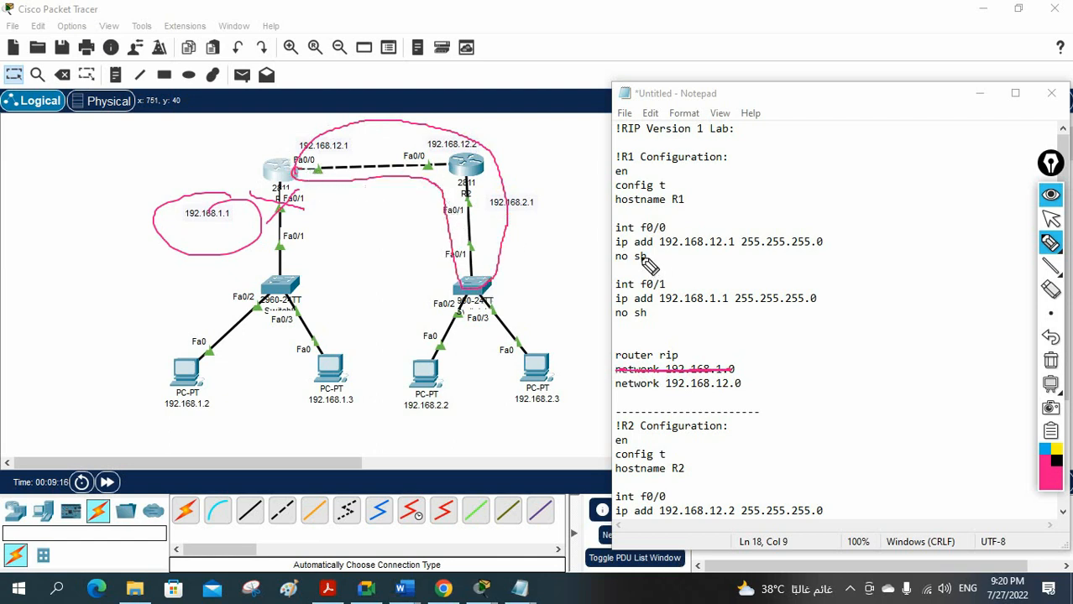
pyautogui.moveTo(616, 391); pyautogui.dragTo(747, 393)
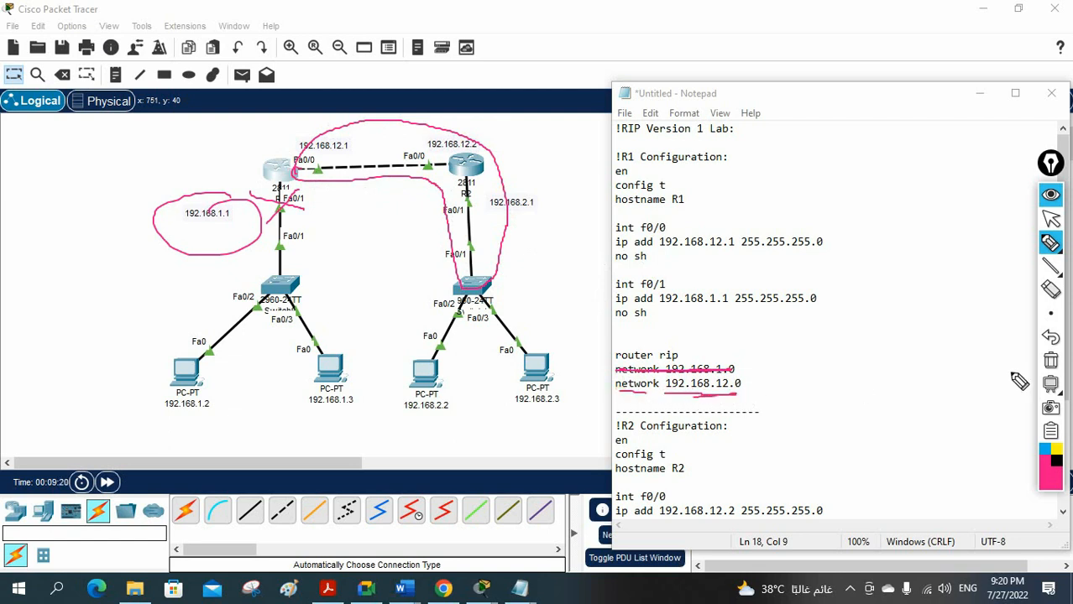
pyautogui.click(1050, 360)
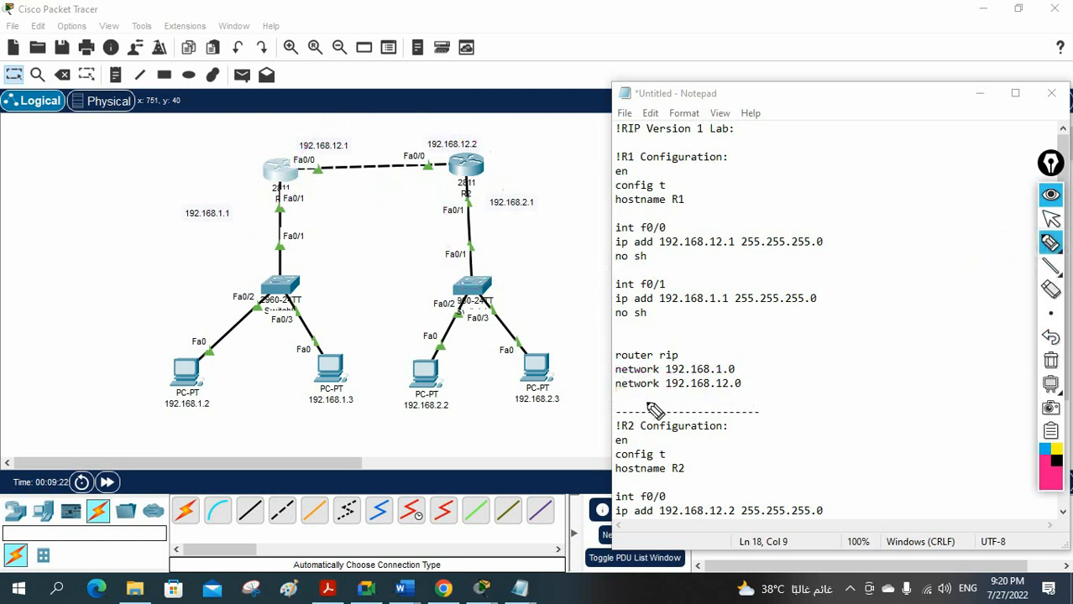
# Handwrite RIPv1 above R1's router rip line, clear the annotation, and return to the normal pointer.
pyautogui.moveTo(718, 328); pyautogui.dragTo(729, 346)
pyautogui.moveTo(707, 325)
pyautogui.mouseDown()
pyautogui.moveTo(721, 321)
pyautogui.moveTo(657, 352)
pyautogui.moveTo(681, 351)
pyautogui.moveTo(690, 325)
pyautogui.moveTo(693, 336)
pyautogui.mouseUp()
pyautogui.moveTo(700, 326); pyautogui.dragTo(712, 322)
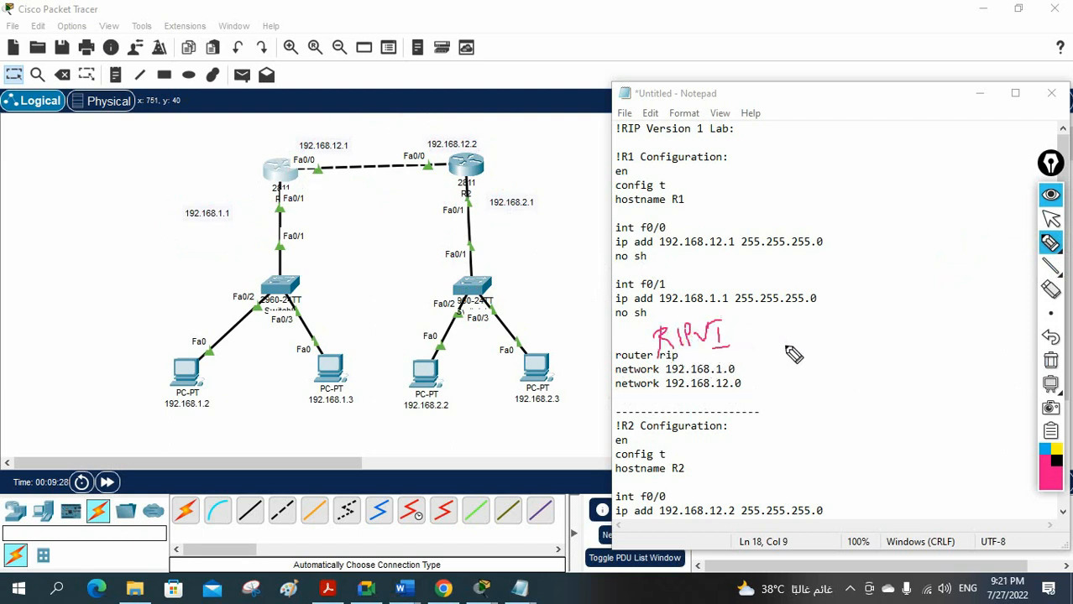
pyautogui.click(1051, 360)
pyautogui.click(1049, 220)
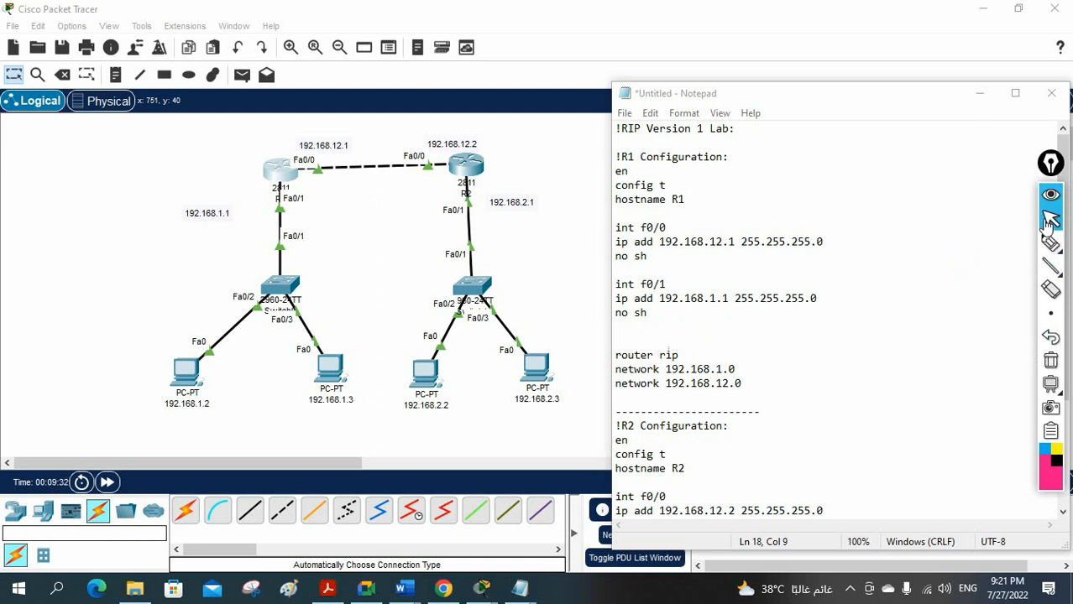